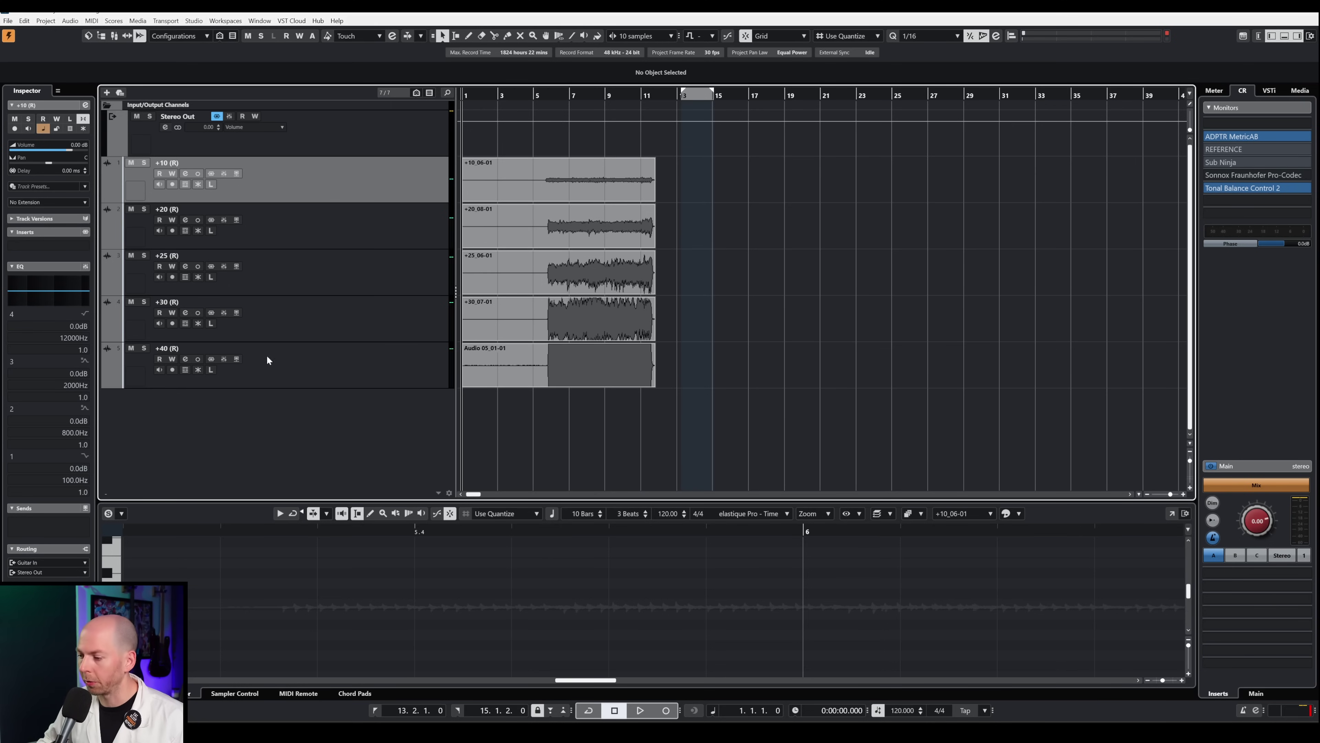
key(alt+Tab)
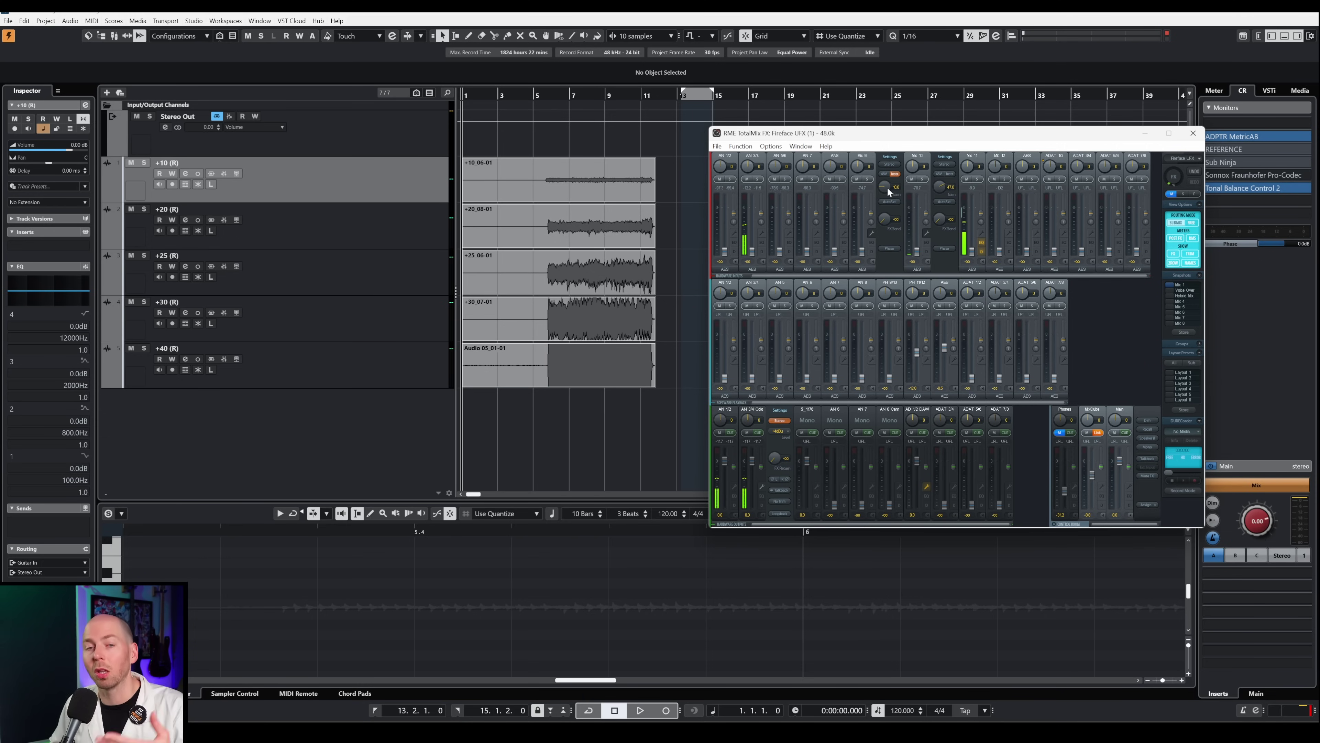
click(567, 178)
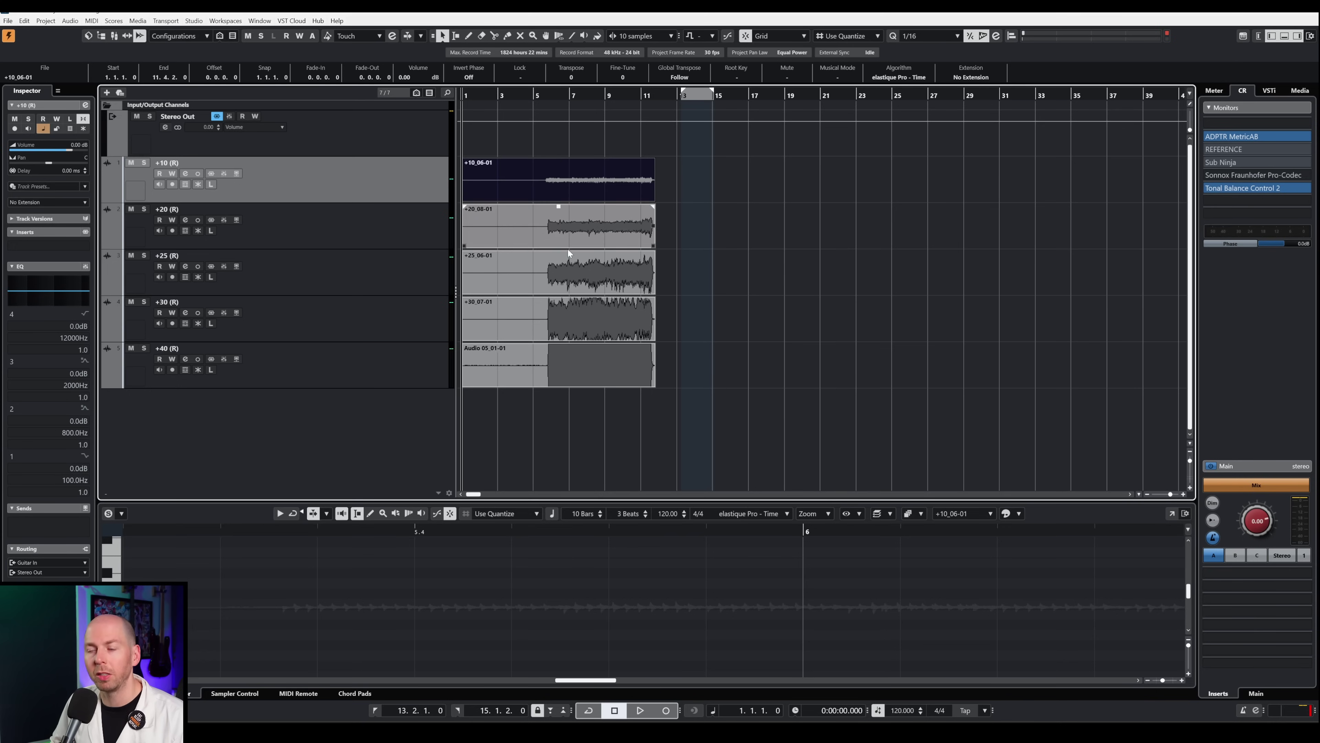
Select the +20_08-01, +25_06-01, +30_07-01 and Audio 05_01-01 takes in turn, then deselect.
click(504, 226)
click(505, 264)
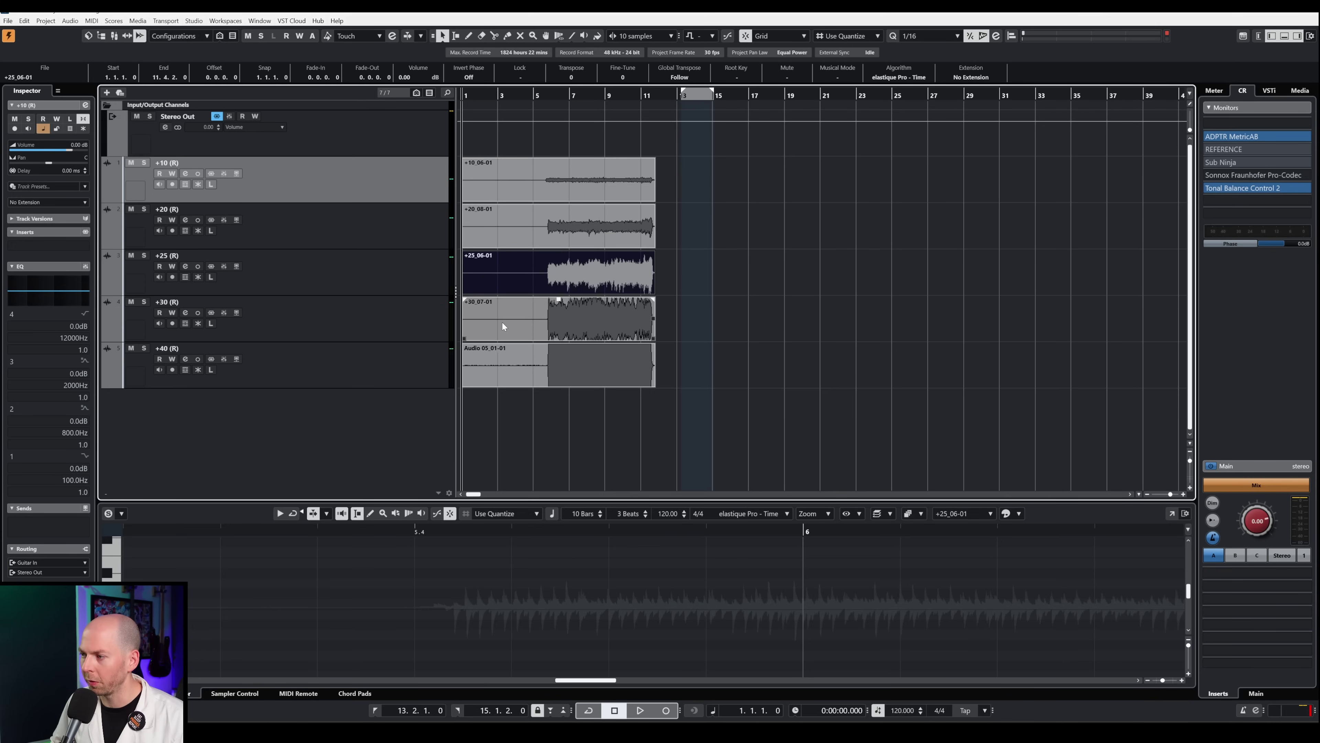
click(503, 324)
click(521, 372)
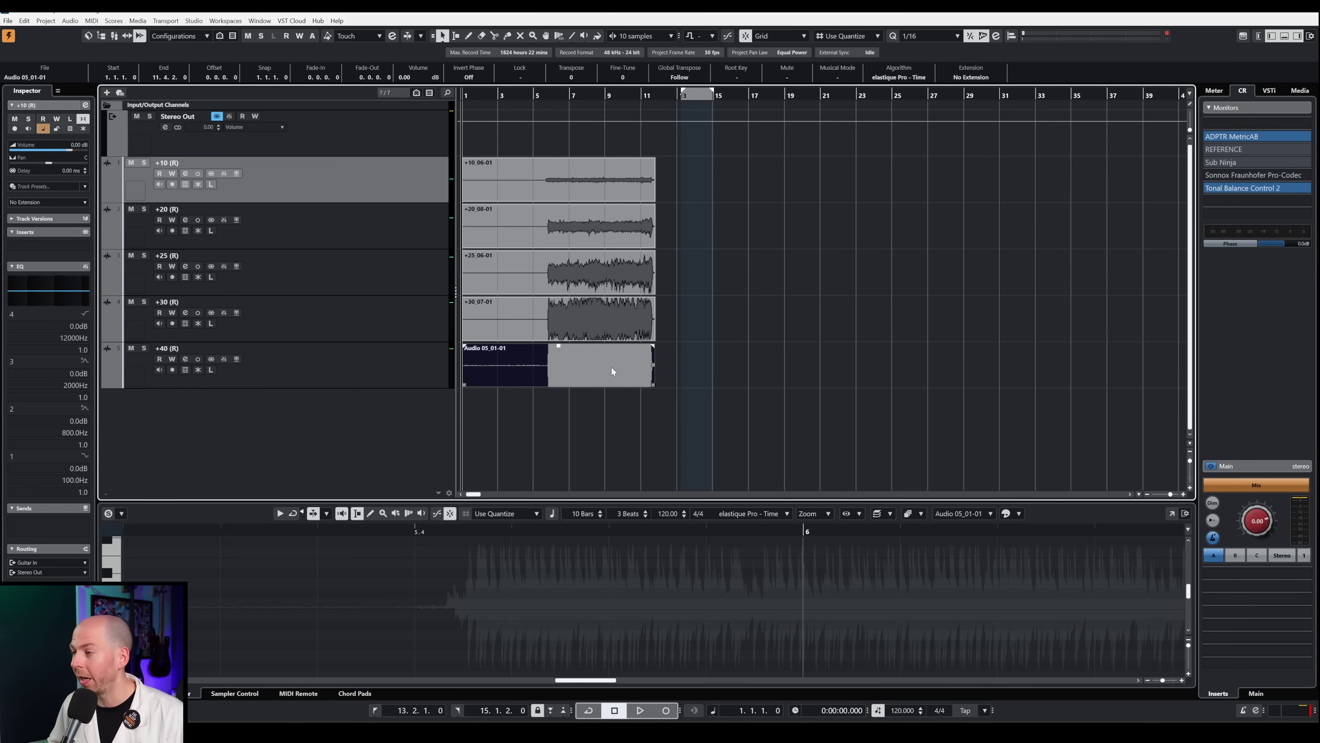
click(717, 393)
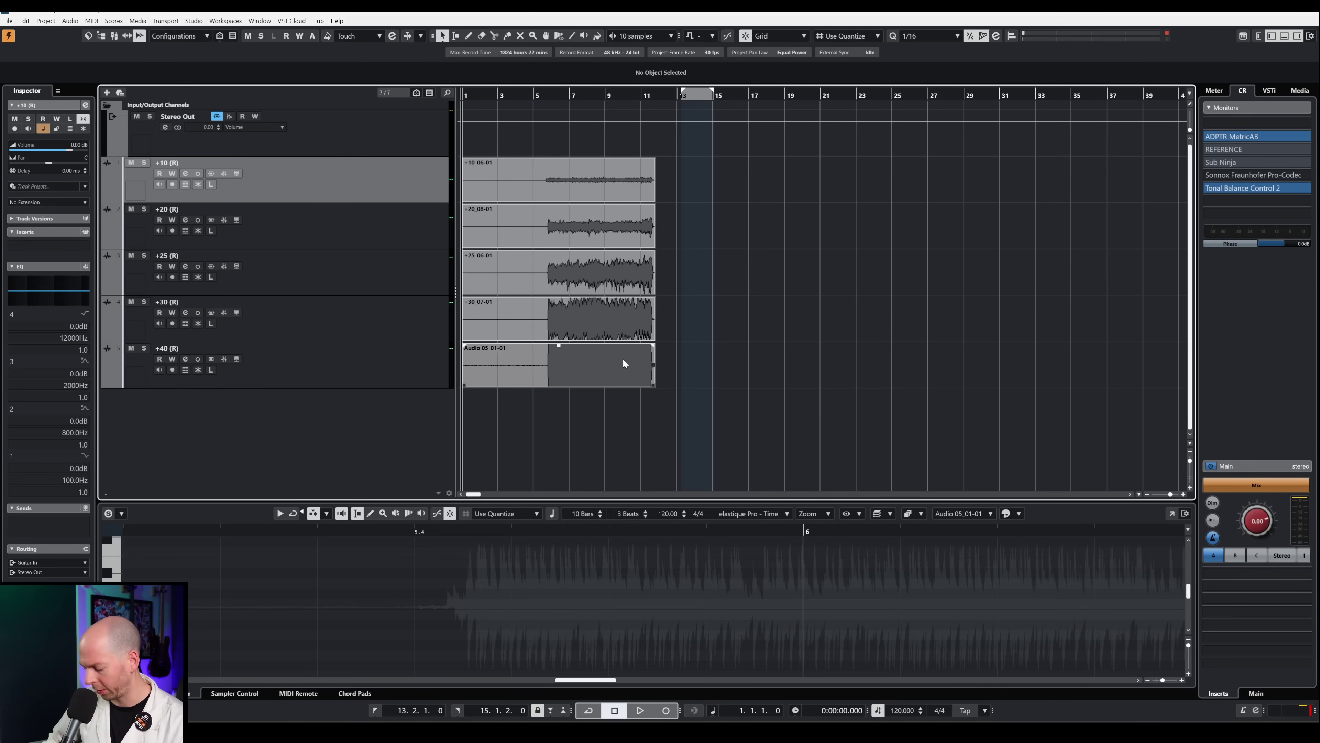
Enlarge the track heights with Shift+H to inspect the take waveforms.
key(shift+h)
key(shift+h)
key(shift+h)
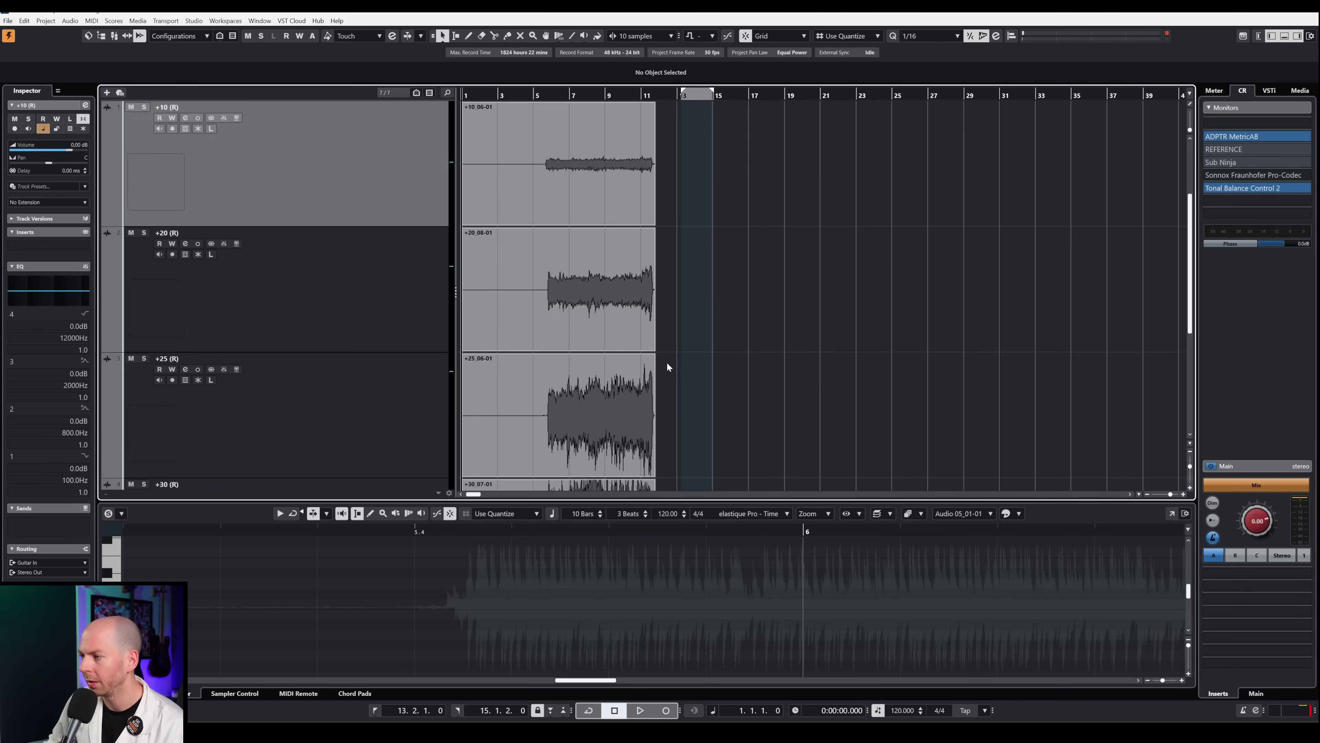
scroll(666, 361, down, 5)
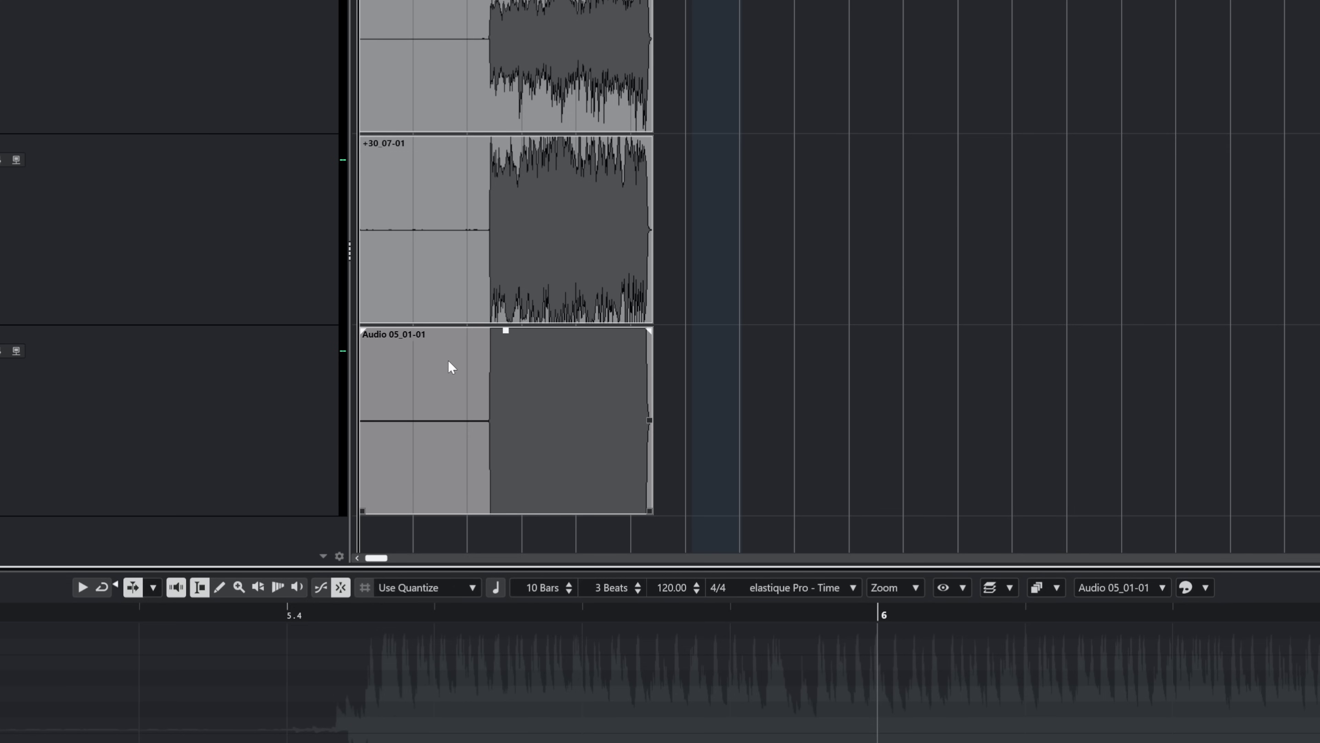
scroll(448, 363, up, 5)
Solo the +10 track and start playback from bar 6.
key(s)
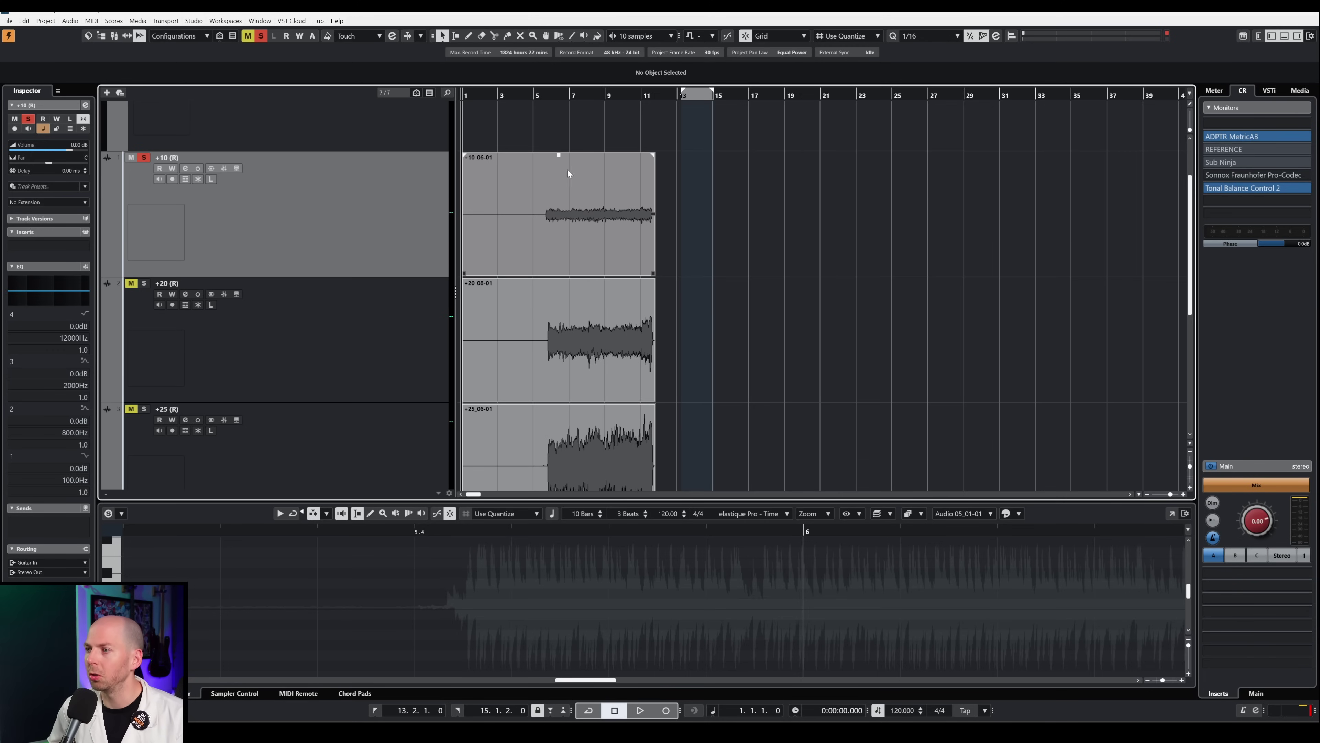
click(559, 98)
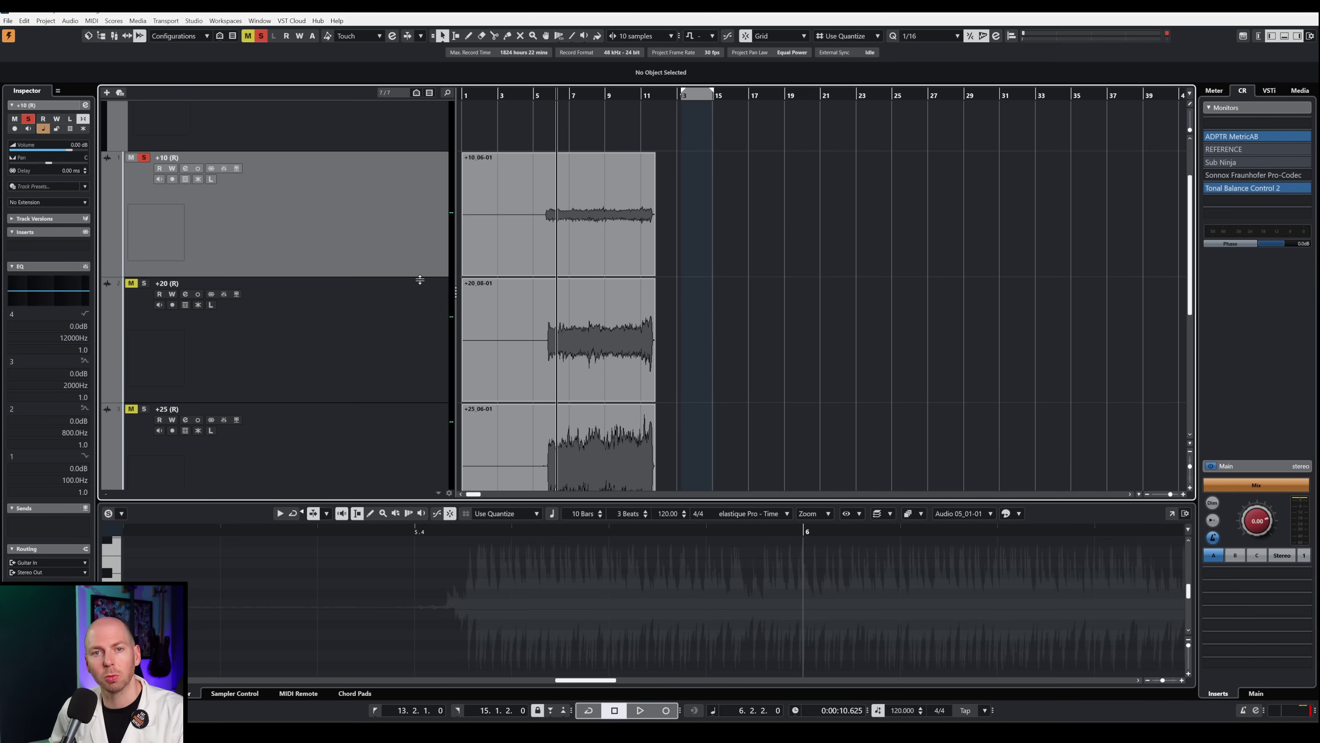
key(space)
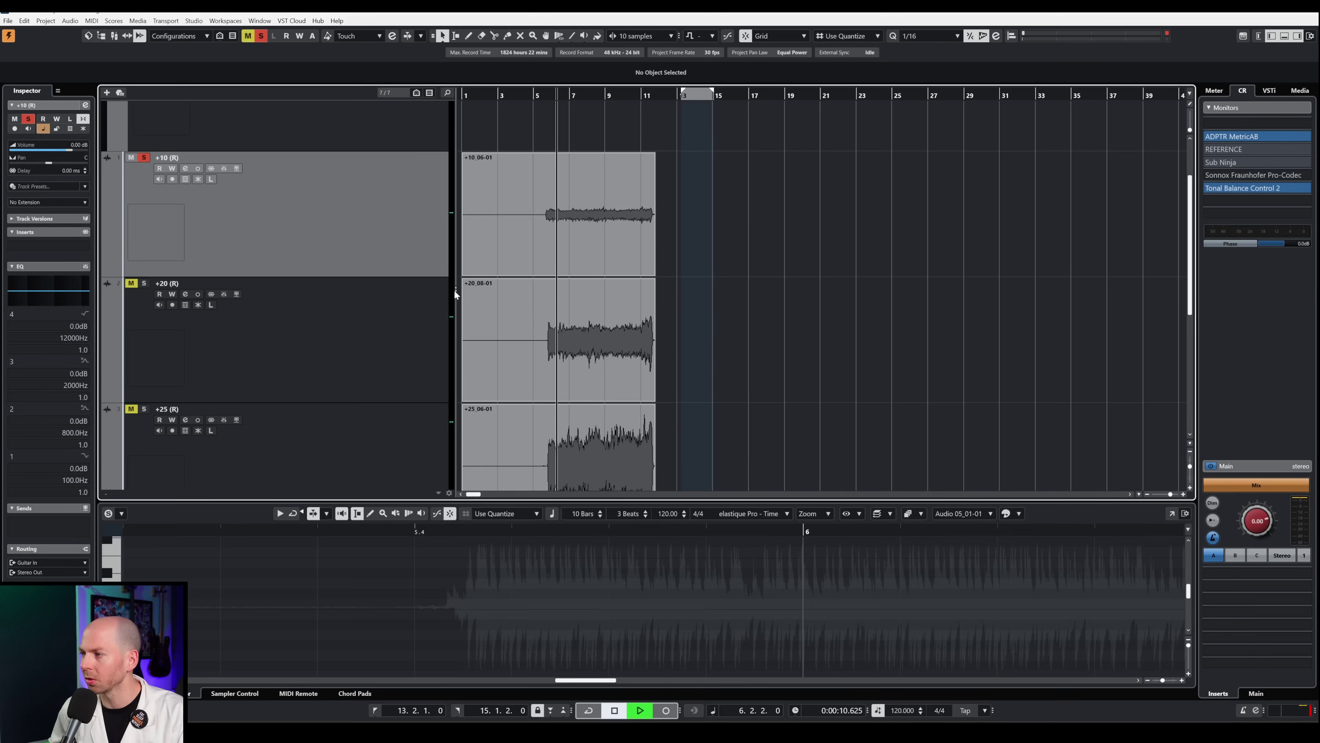
Audition the +20, +25, +30 and +40 takes by soloing each in turn, ending on +40.
click(337, 348)
scroll(335, 404, down, 2)
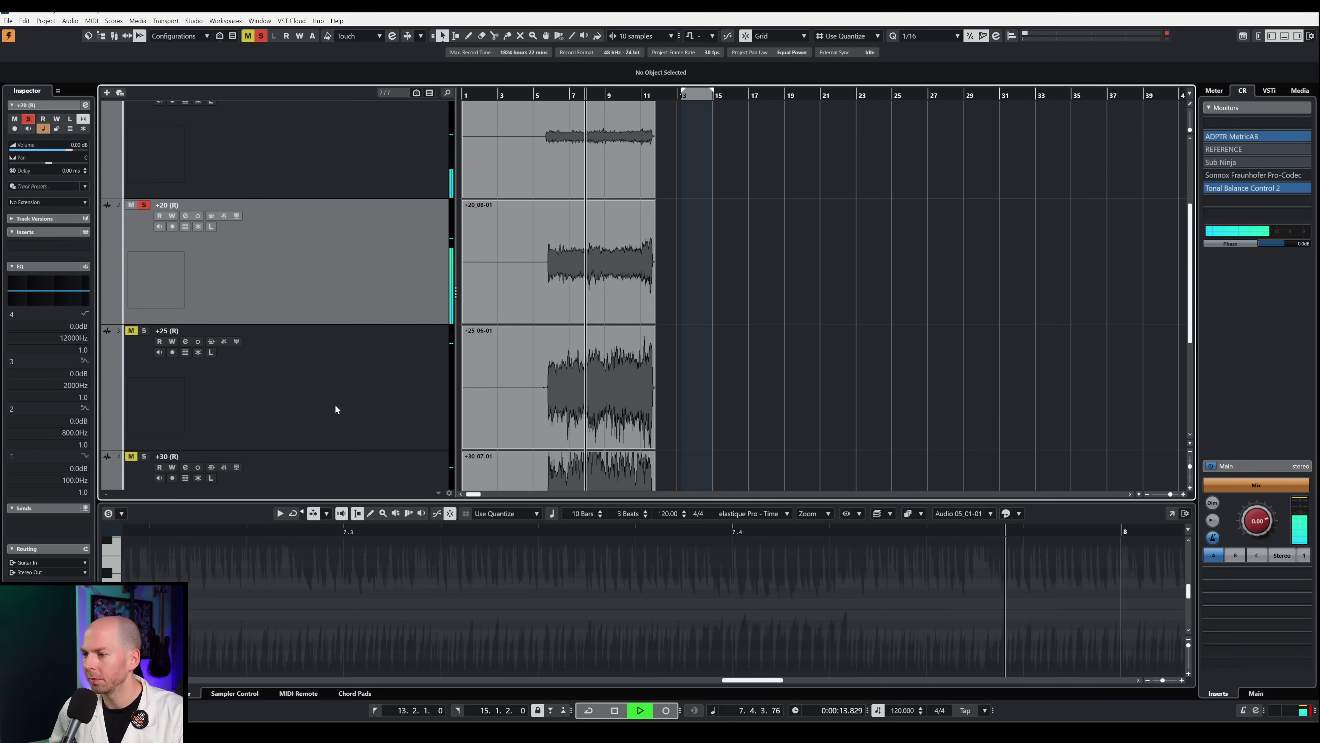
click(329, 374)
scroll(329, 373, down, 4)
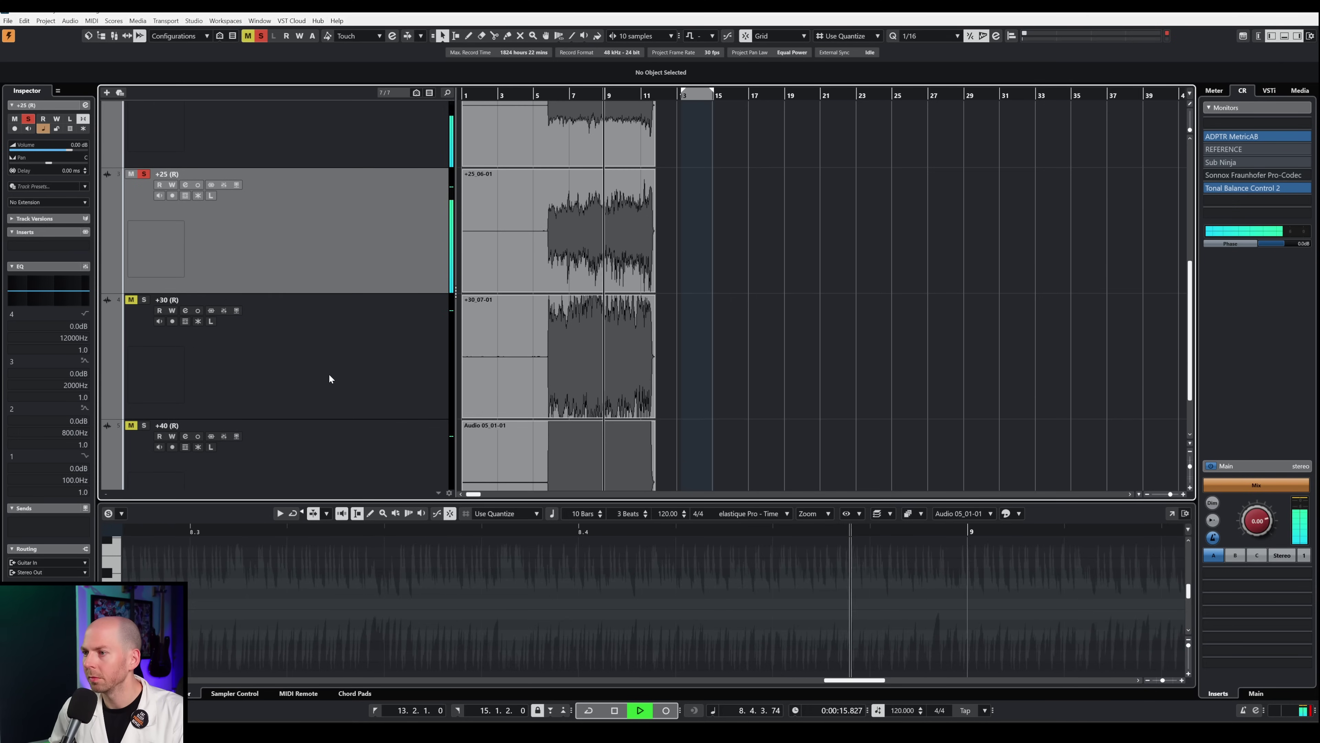
click(329, 373)
scroll(332, 364, down, 2)
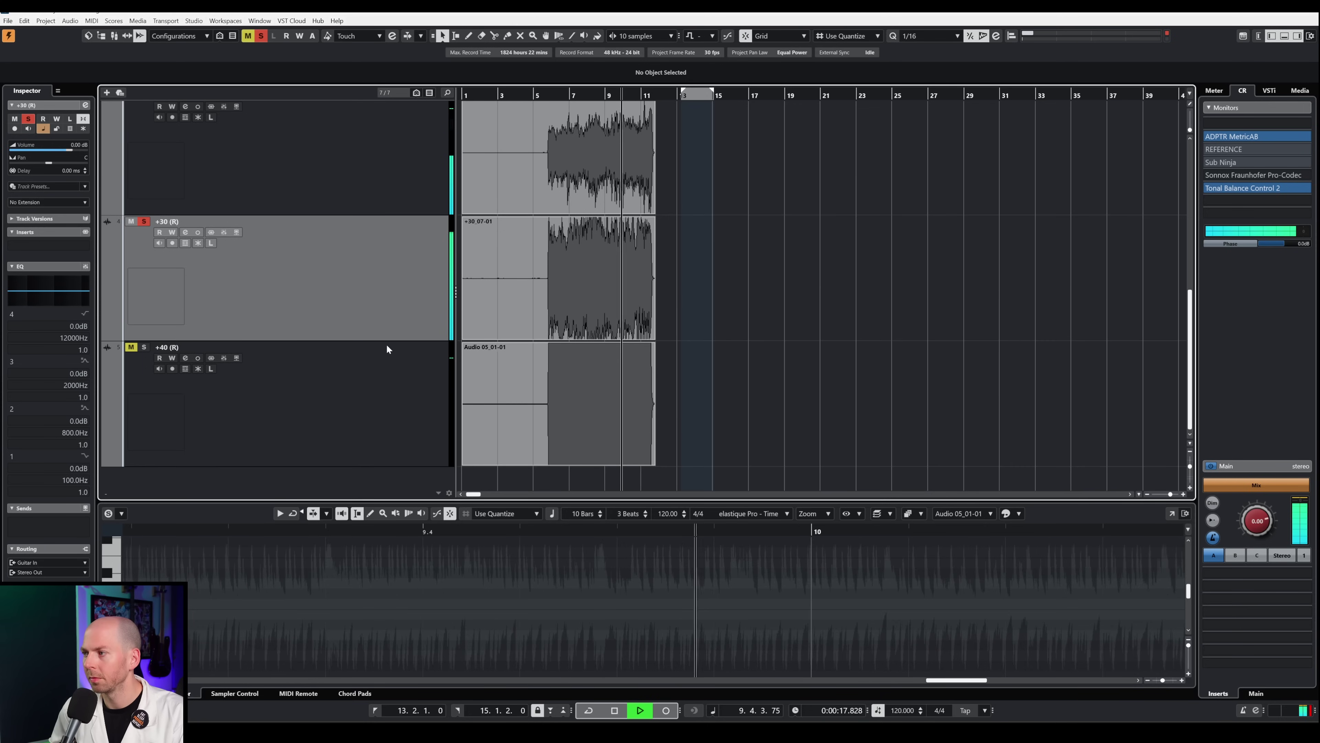
click(329, 374)
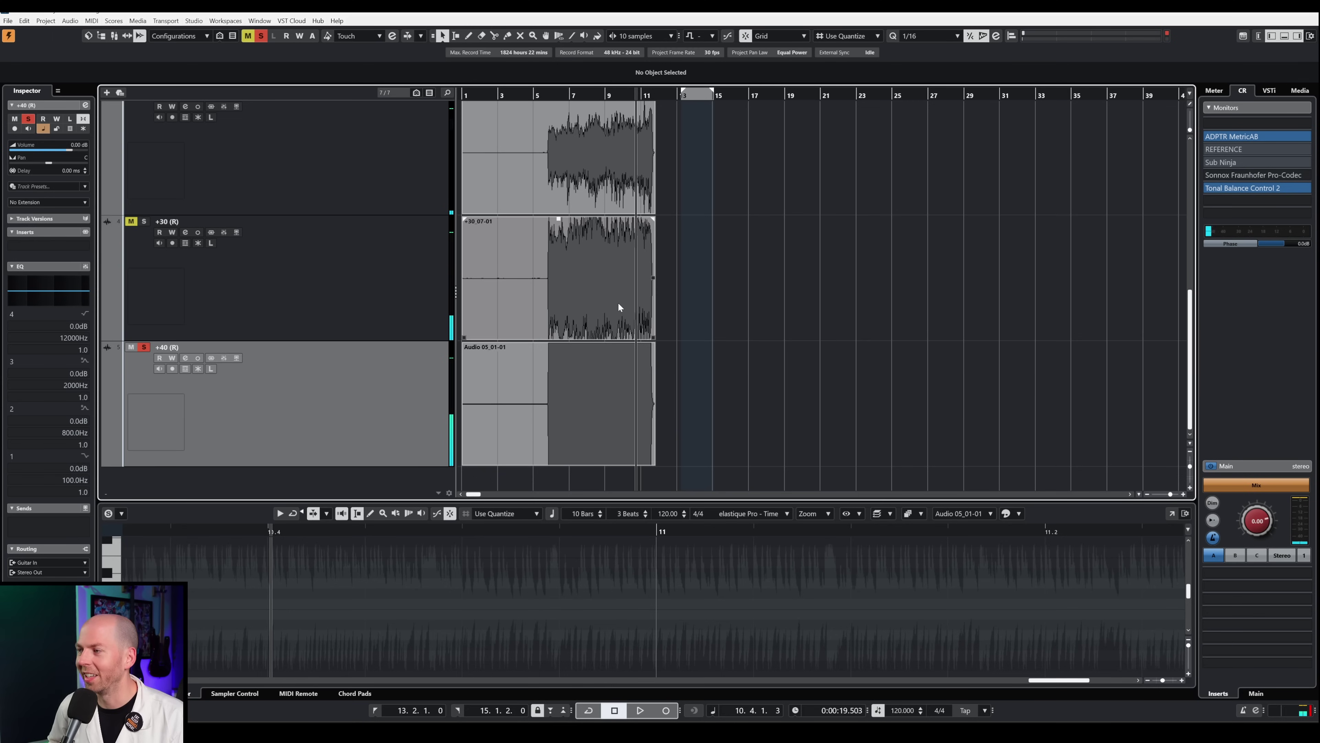
scroll(401, 420, up, 2)
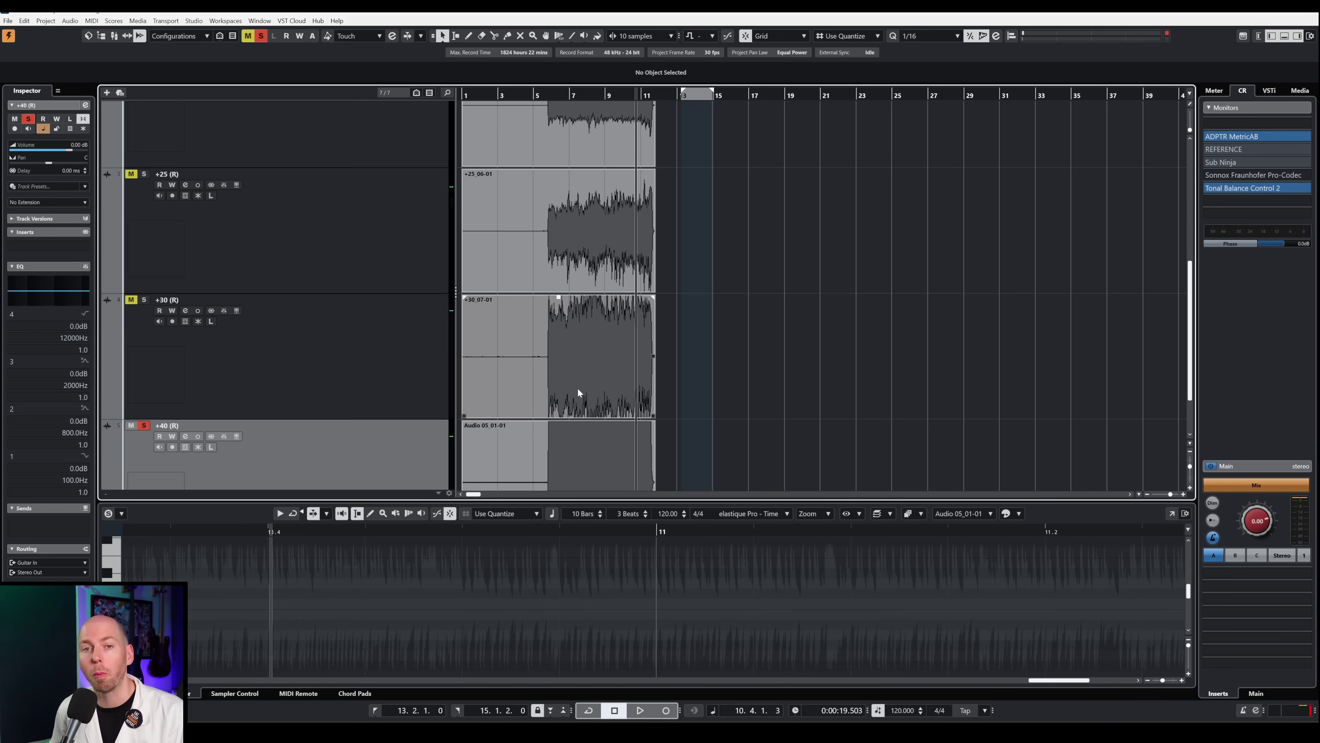
scroll(695, 336, down, 2)
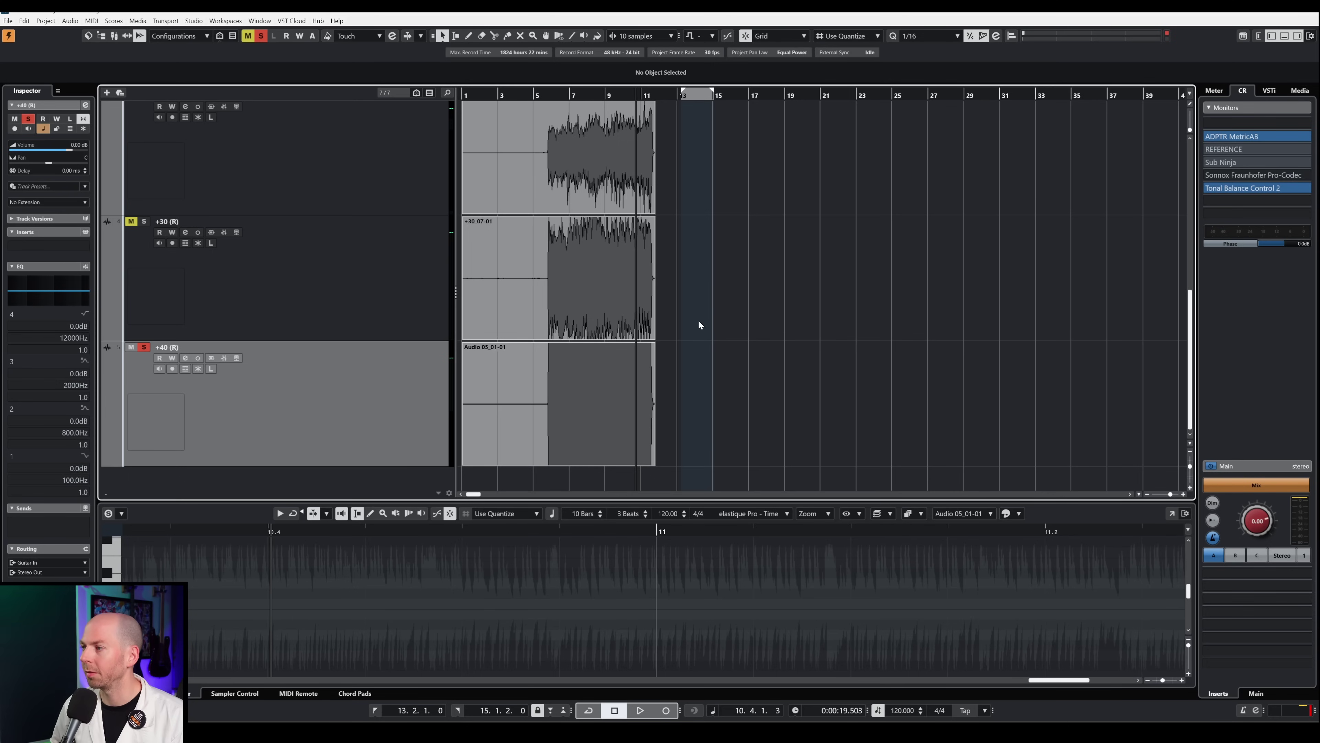
scroll(698, 318, up, 5)
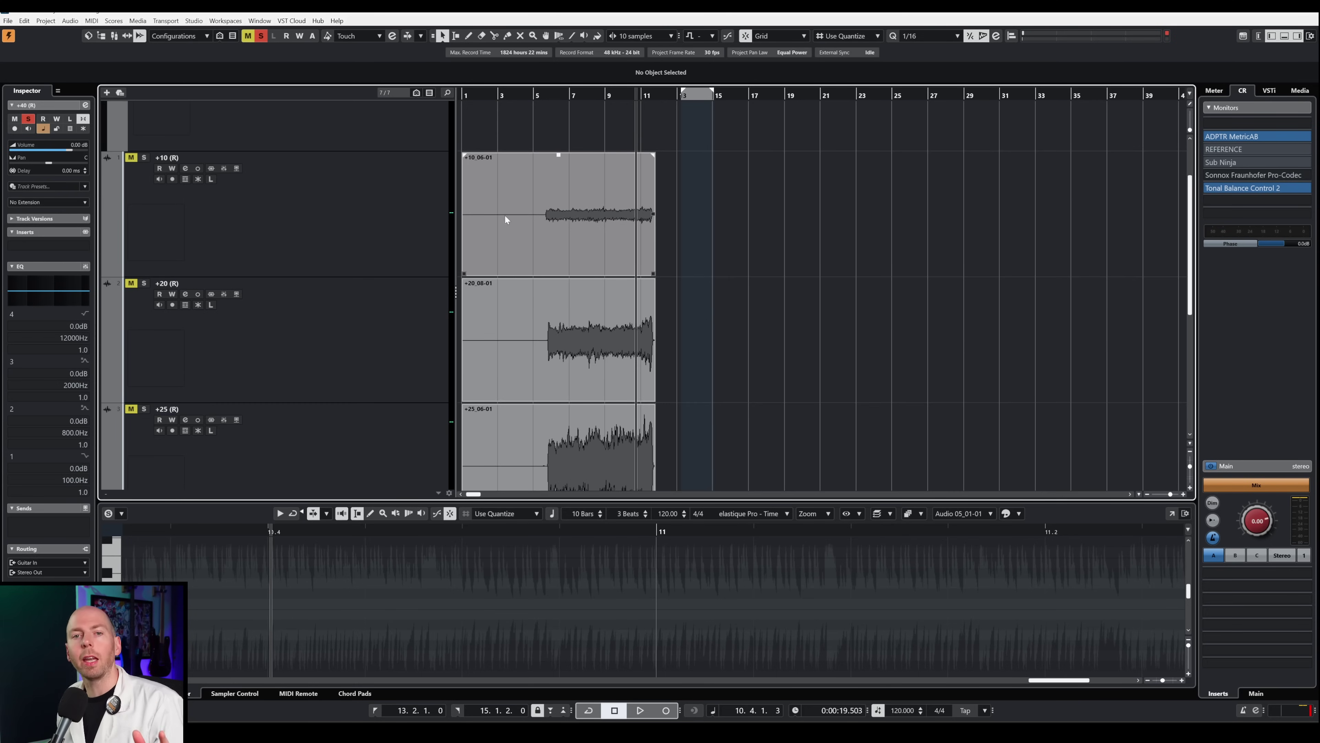
click(559, 200)
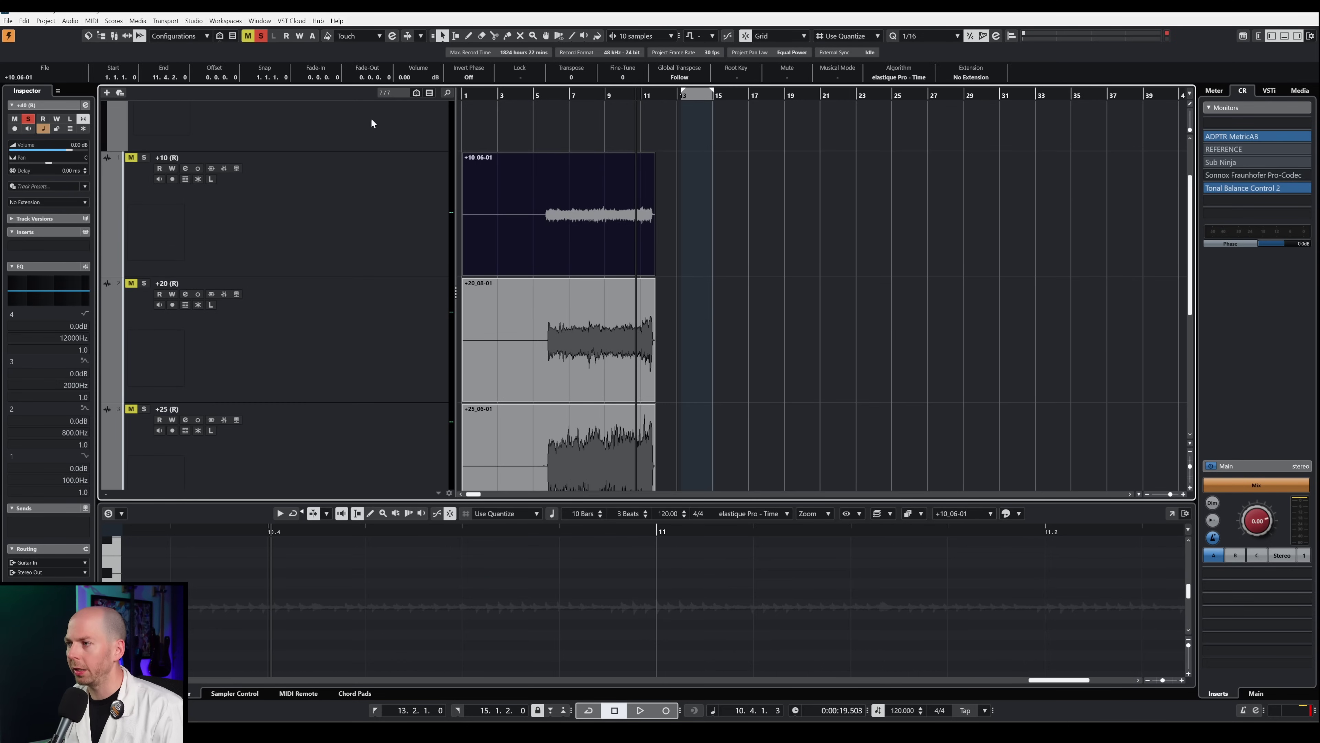
scroll(402, 73, up, 18)
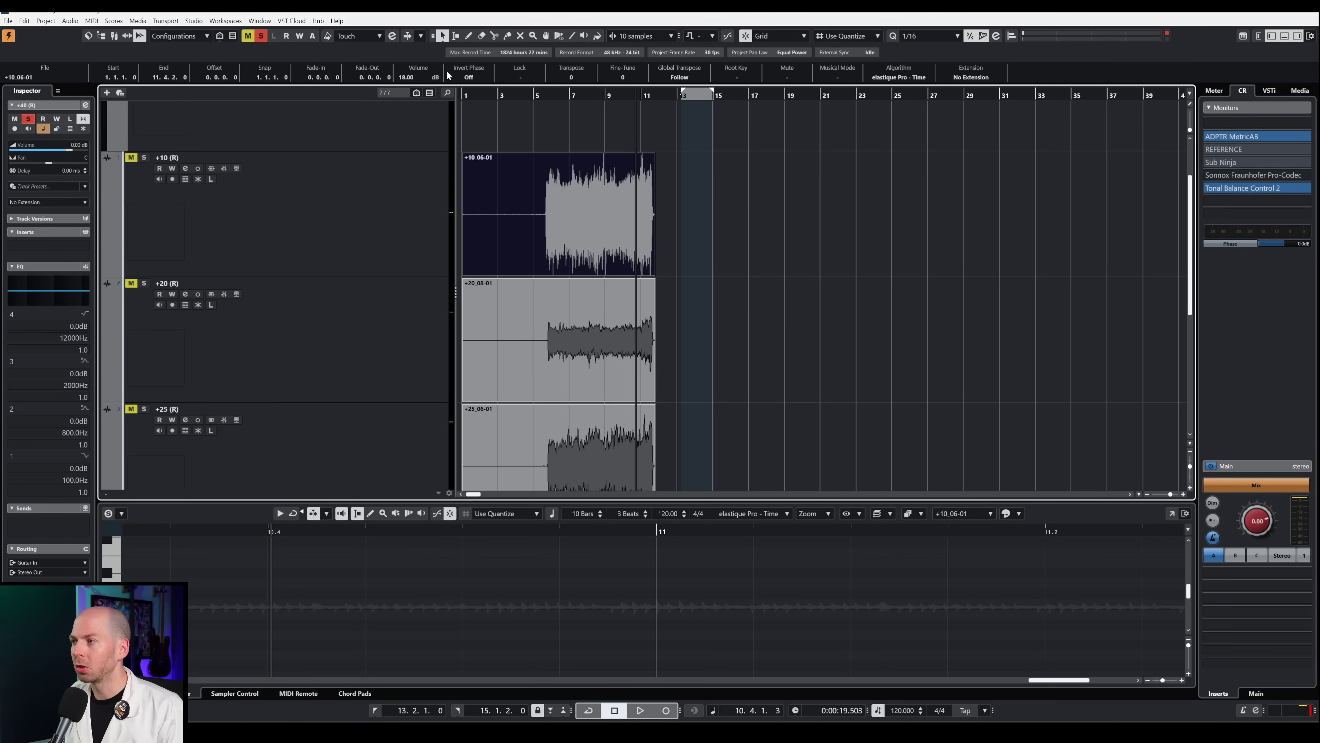
ctrl+click(415, 77)
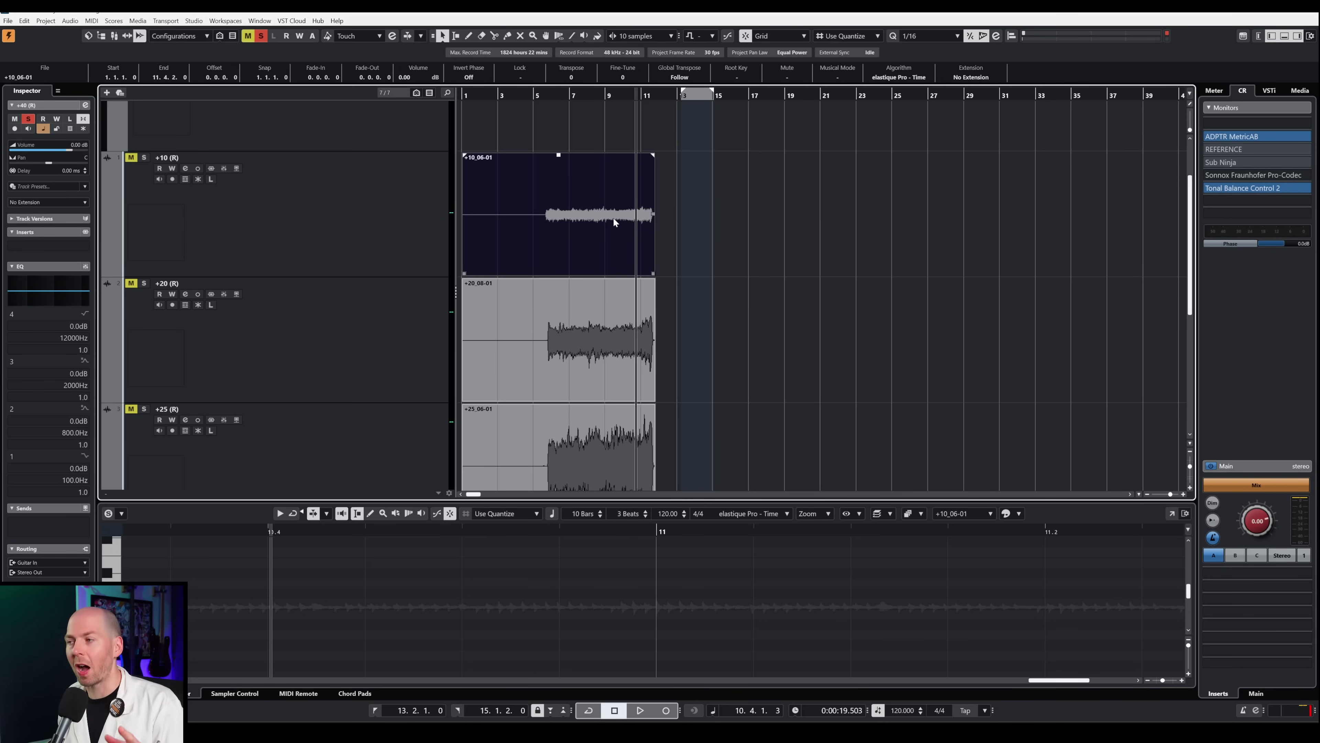
scroll(710, 217, down, 5)
click(664, 367)
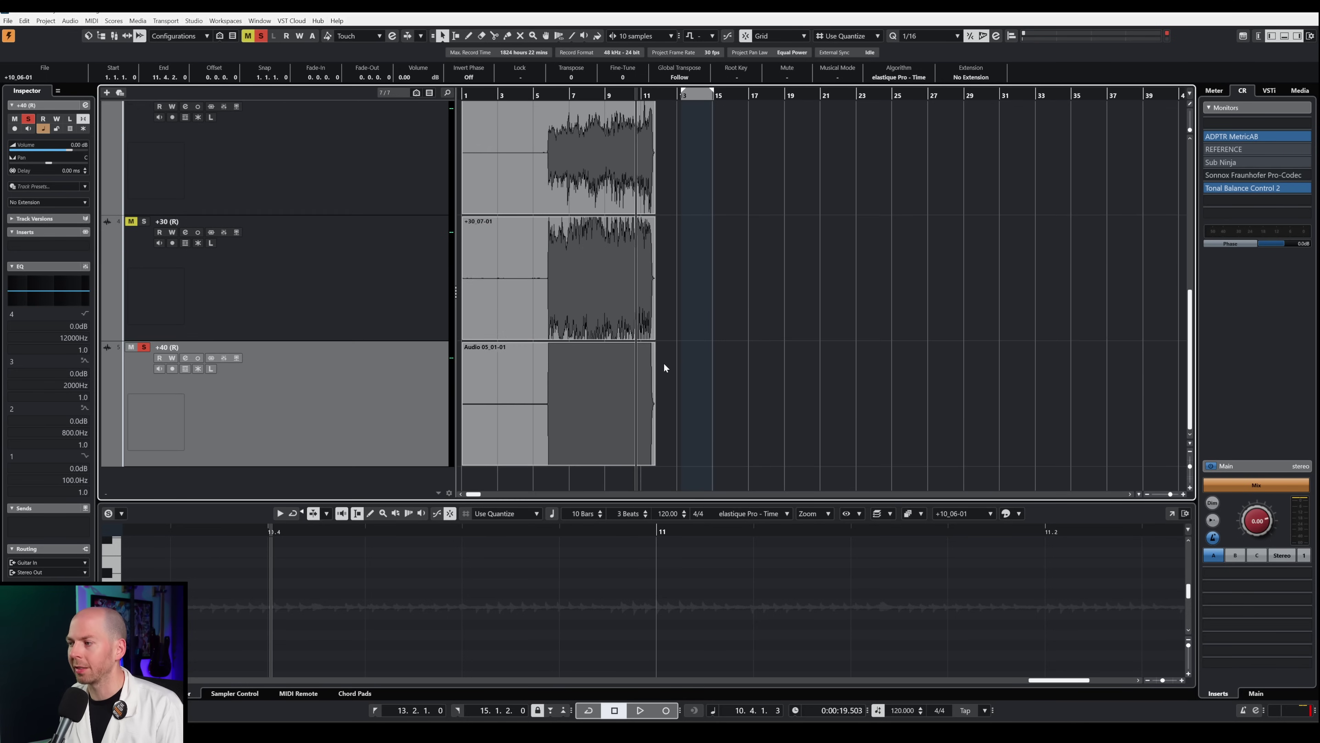
scroll(598, 286, up, 5)
scroll(598, 359, up, 2)
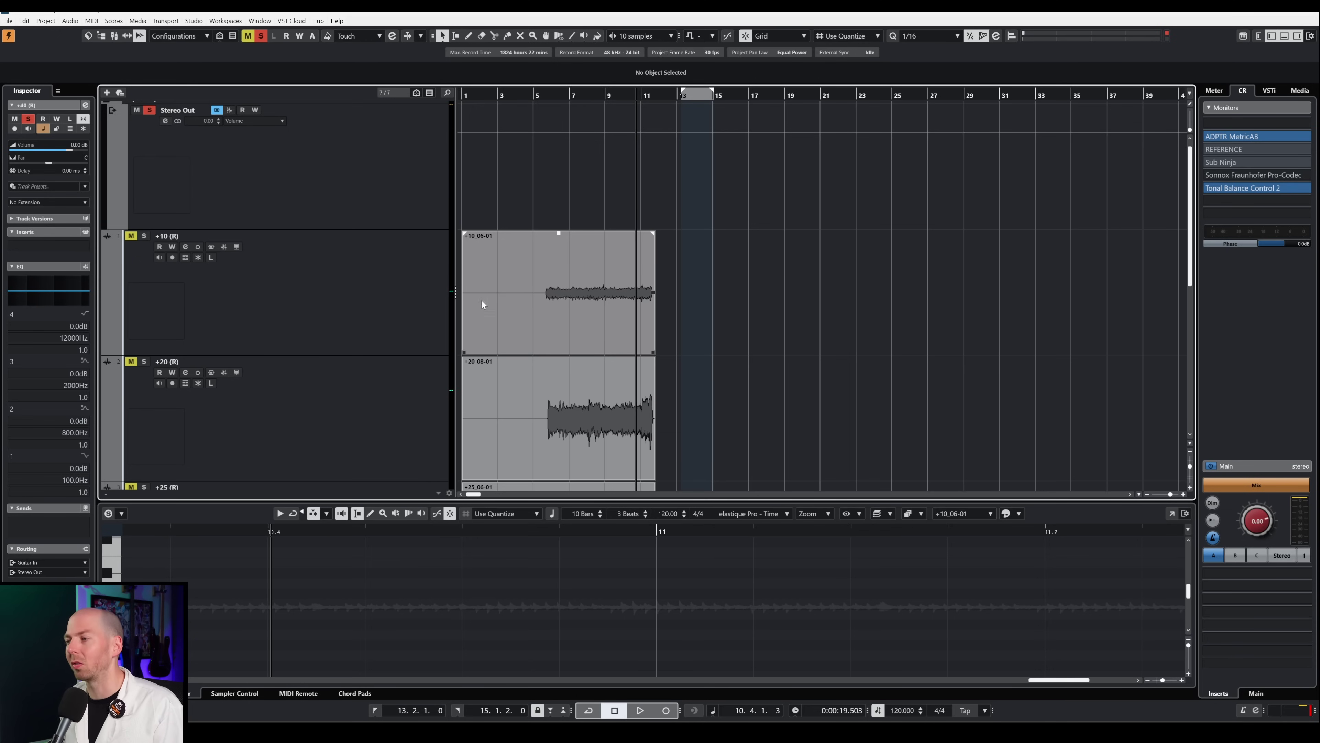
Select the +10_06-01 take event in the project.
click(540, 295)
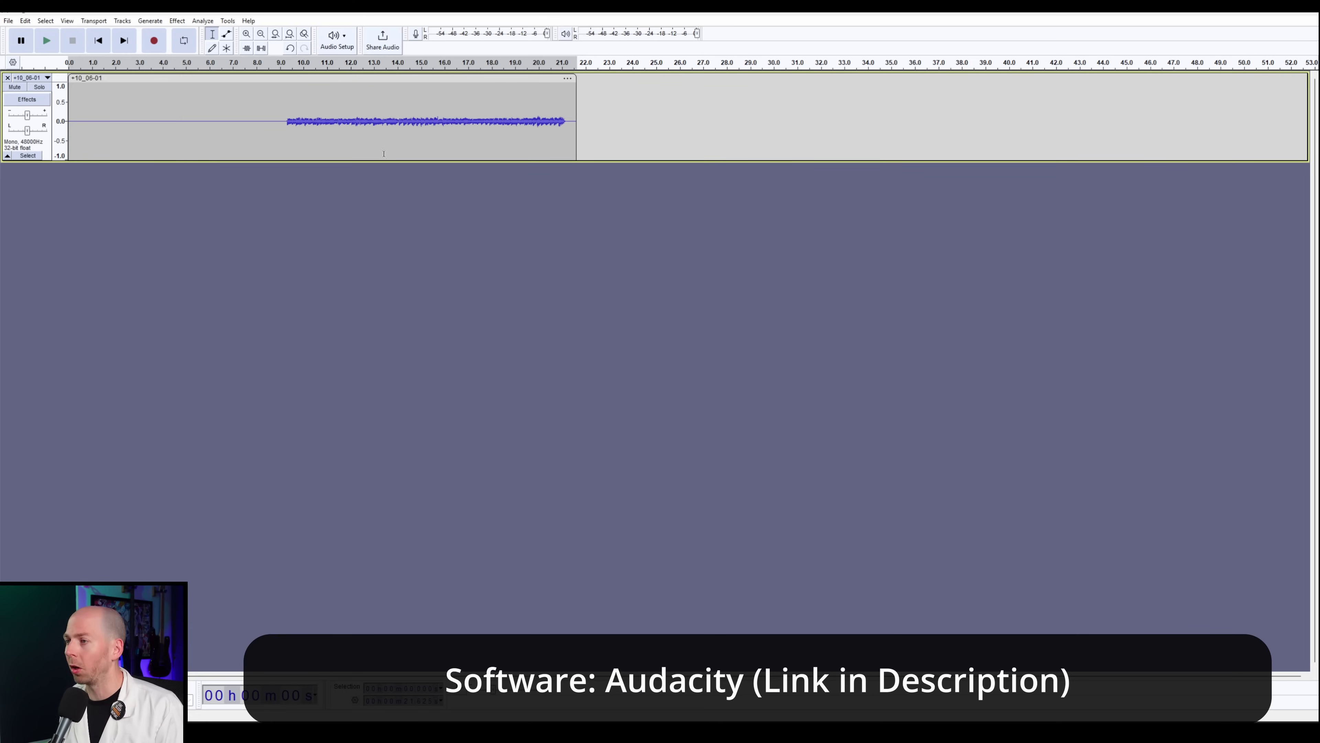
Measure the +10 take's silent lead-in (about 0.7–8.7 s) at -110.458 dB RMS, then select the guitar section.
click(428, 130)
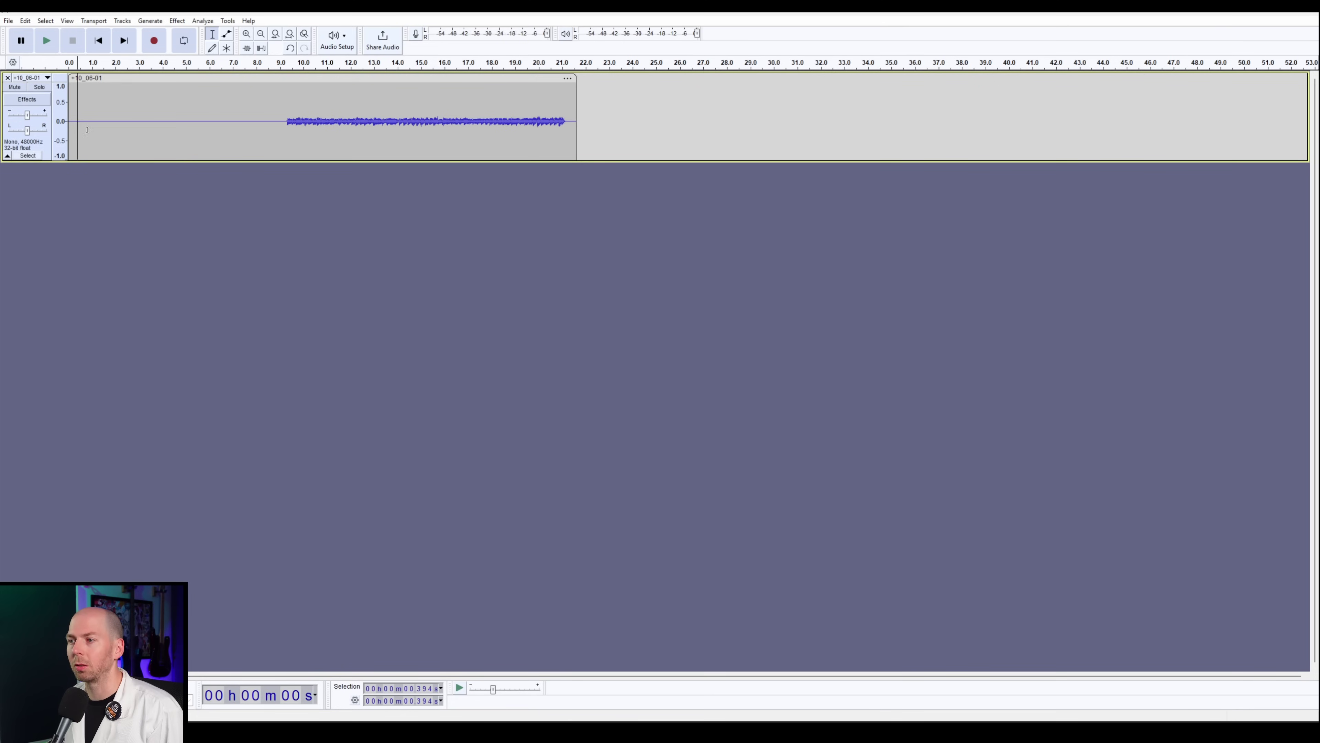
drag(85, 129, 274, 116)
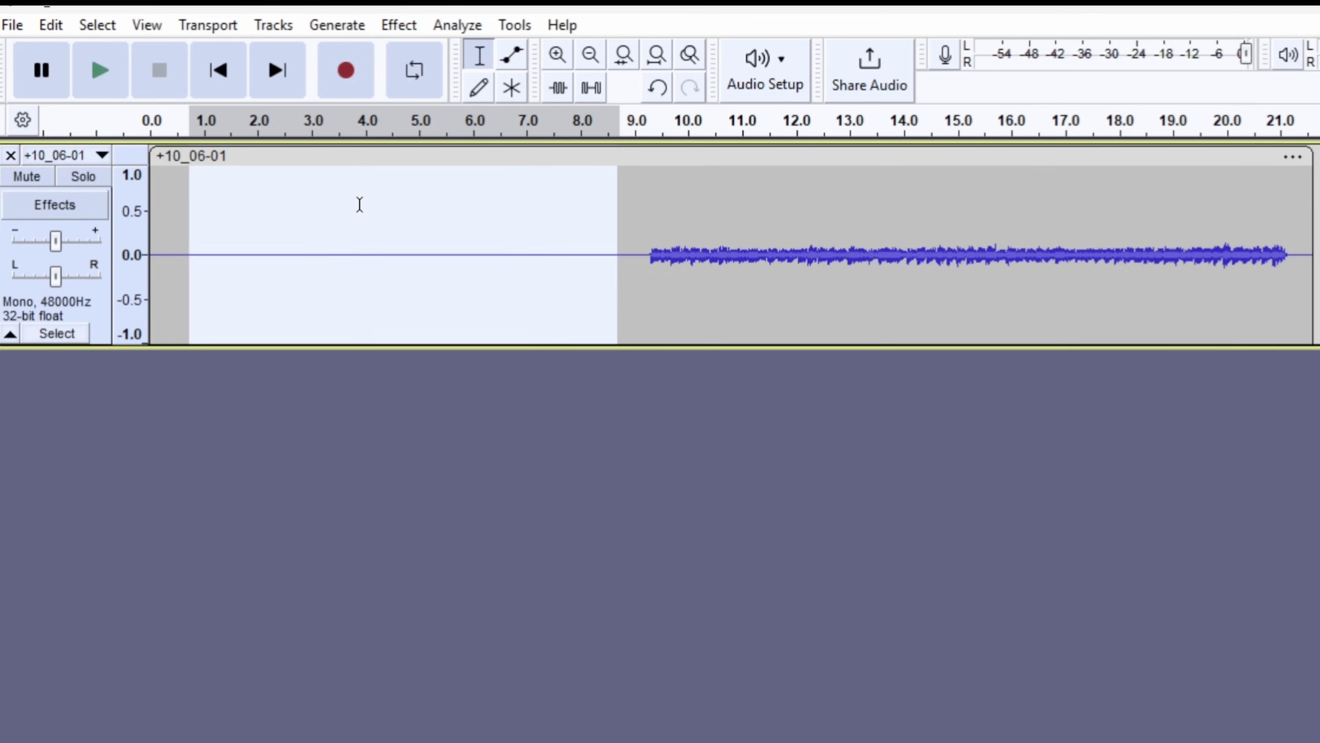
click(447, 25)
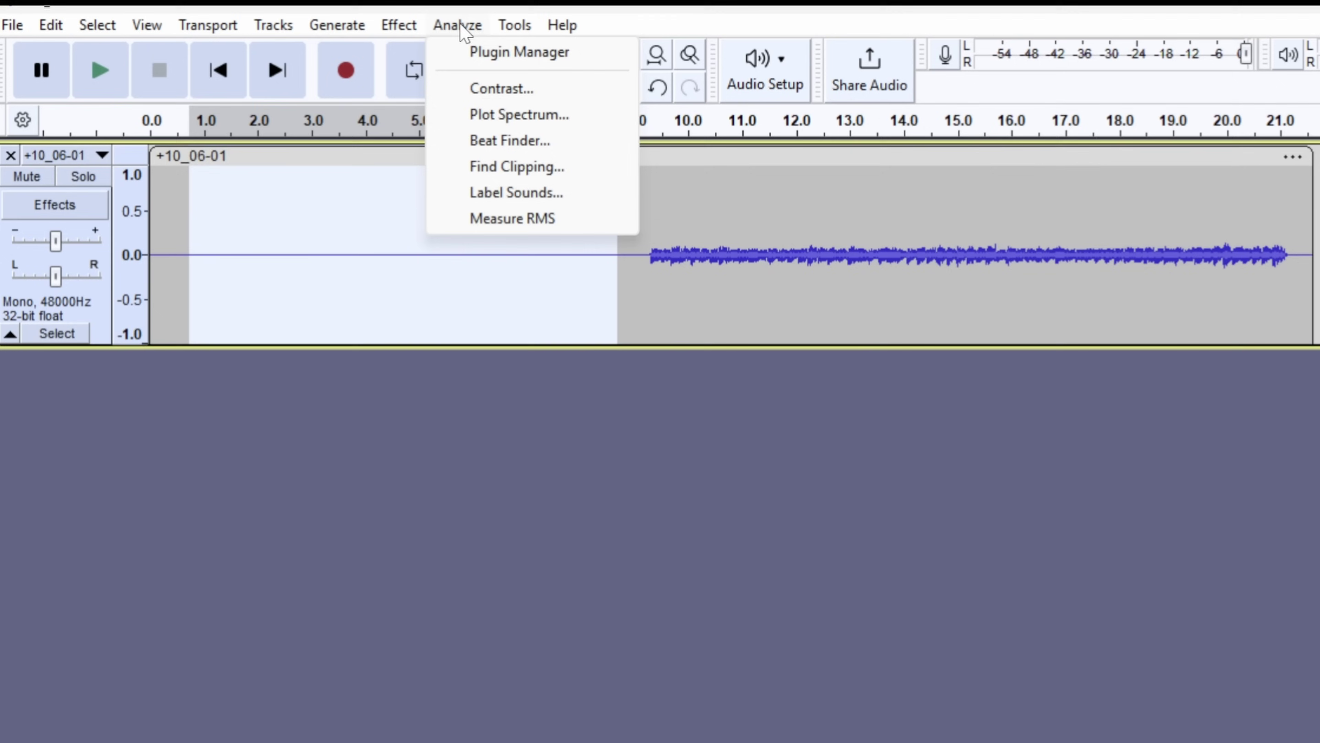
click(527, 227)
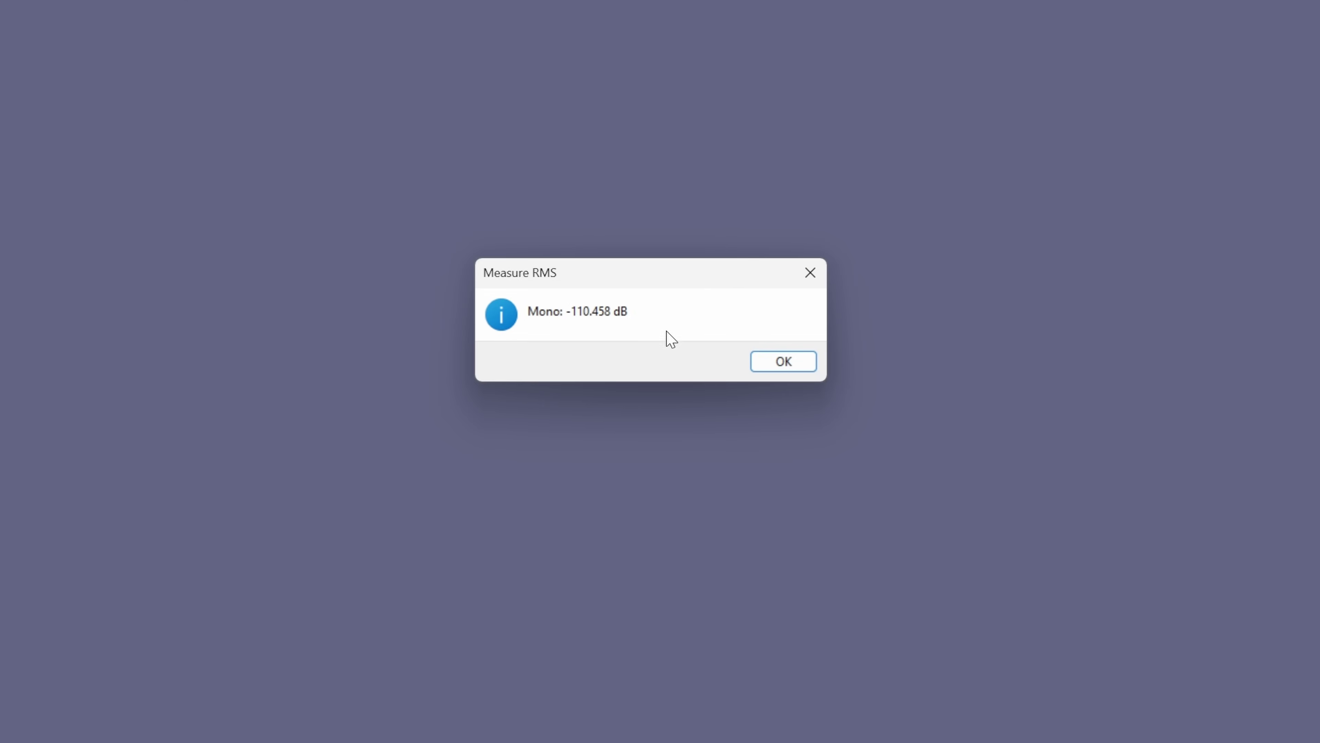
key(Return)
drag(305, 127, 550, 122)
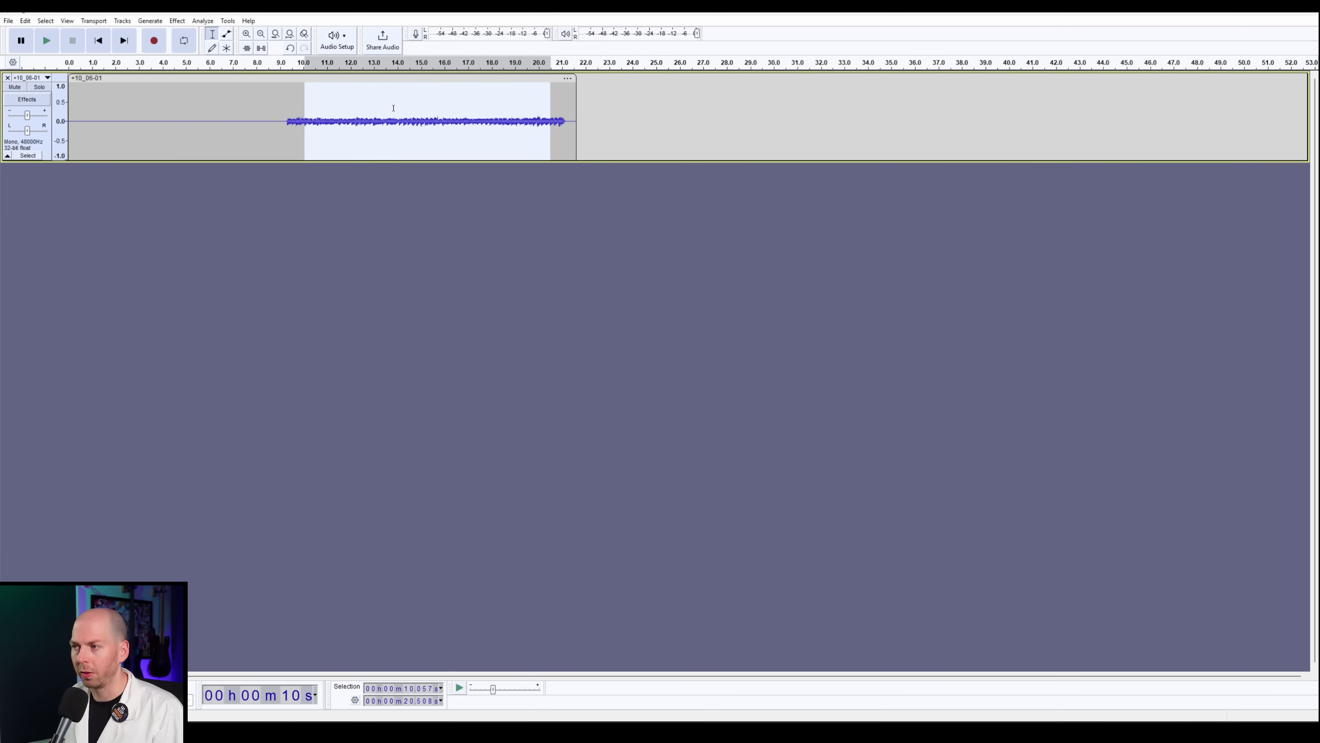
Run Measure RMS on the +10 take's guitar section, reading -32.8879 dB.
click(178, 21)
mouse_move(201, 25)
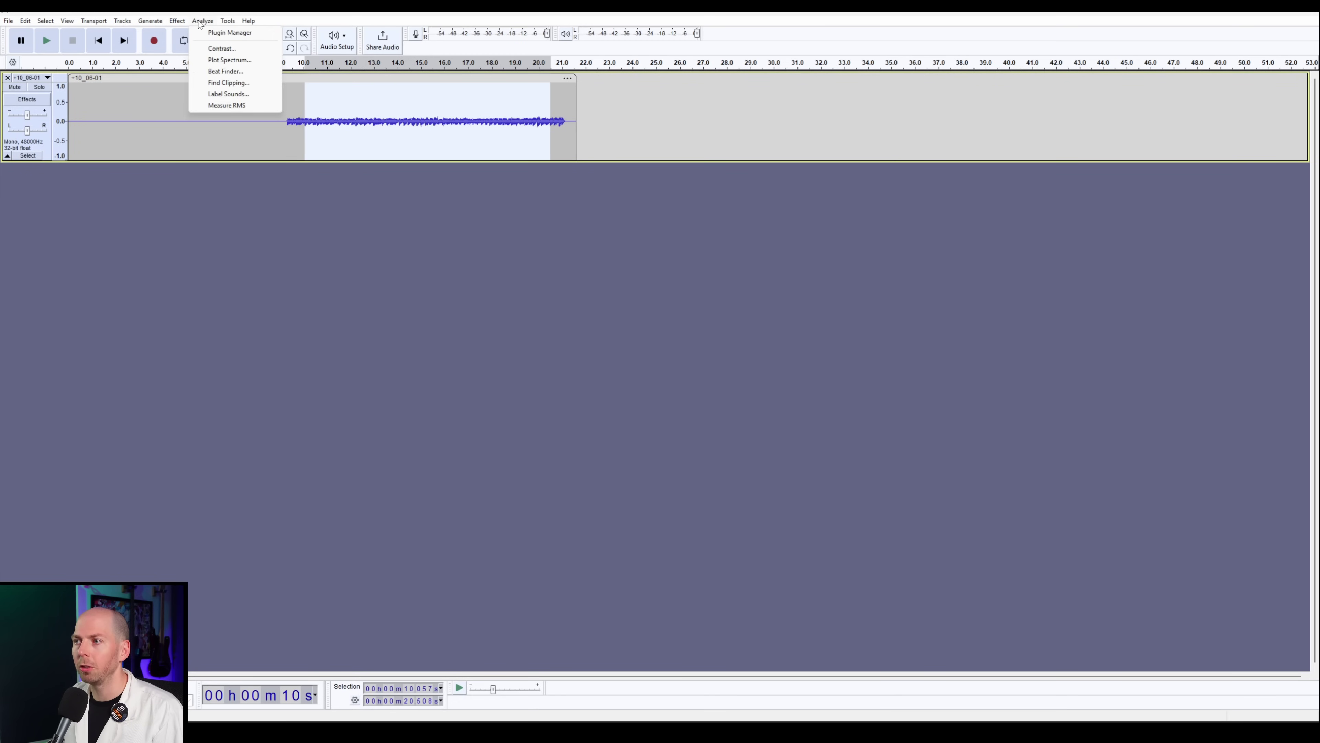
click(230, 106)
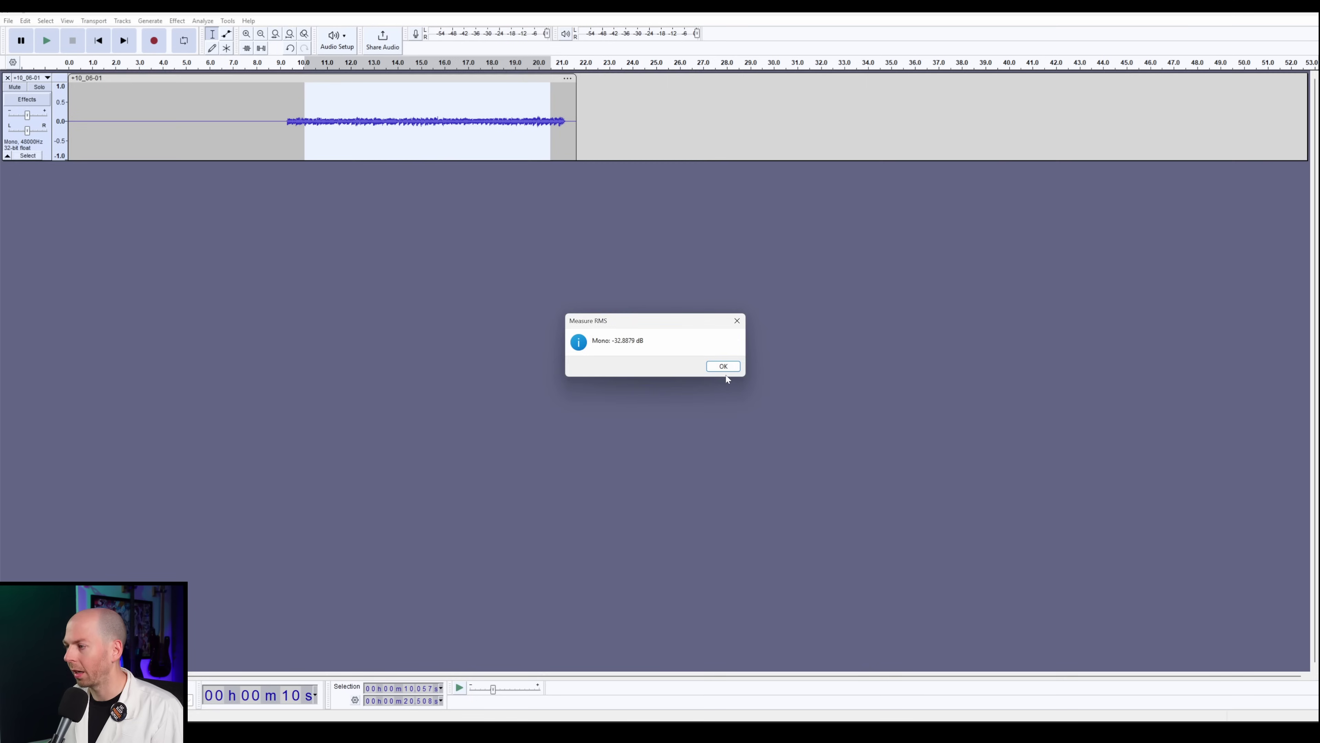
click(794, 360)
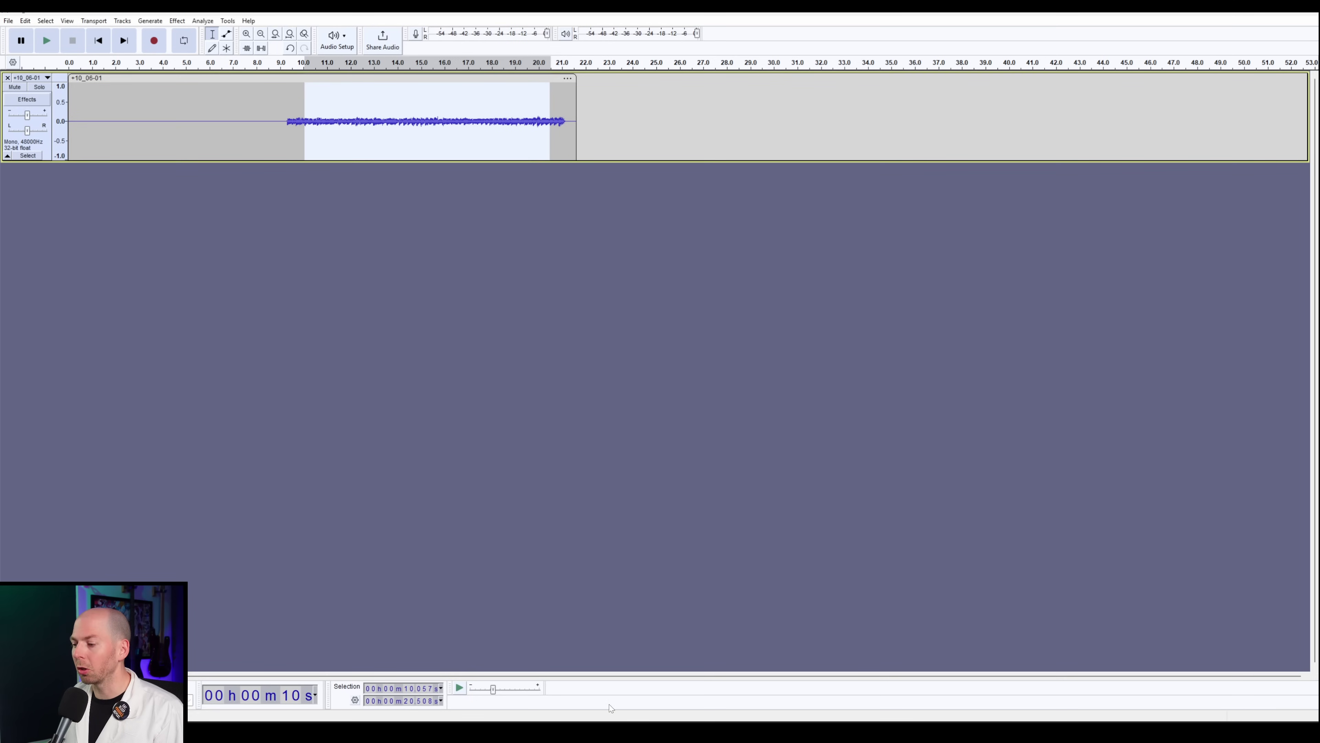
In the +20_08-01 take, measure the silent lead-in's noise RMS at -106.021 dB.
mouse_move(660, 734)
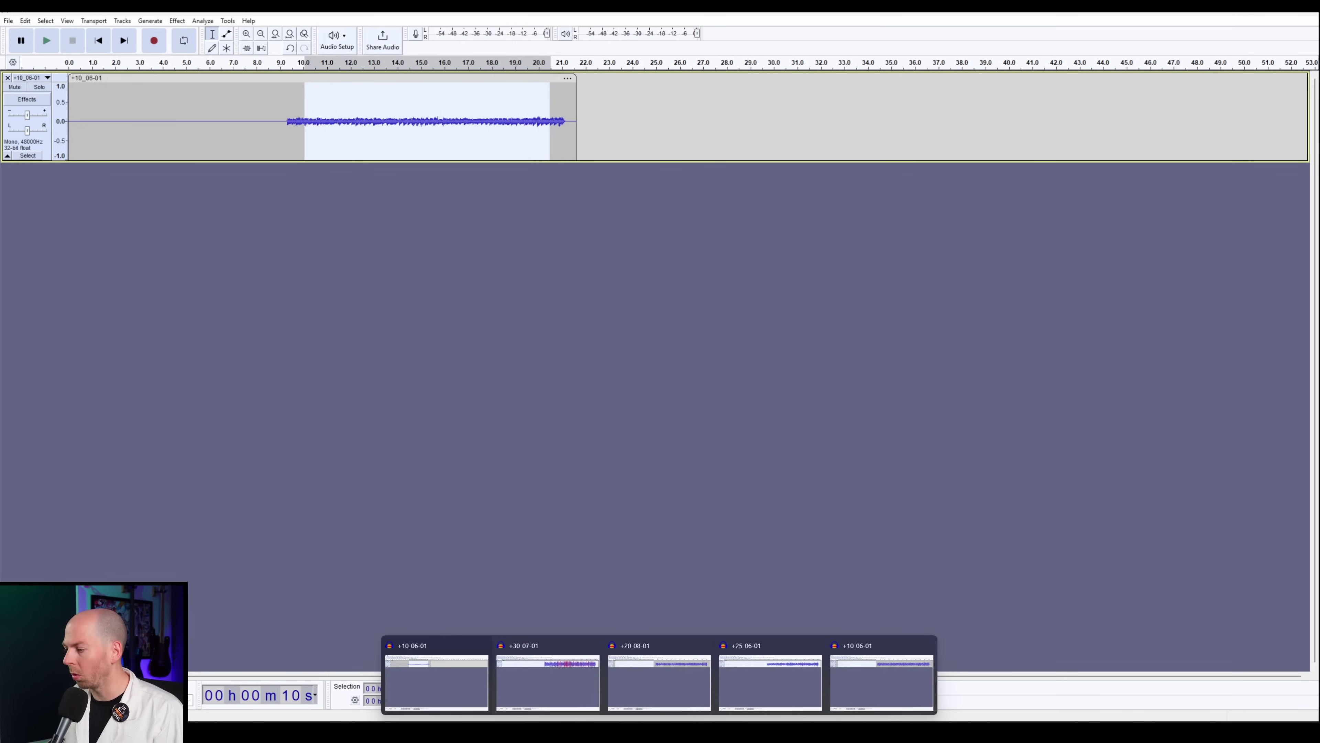
click(615, 677)
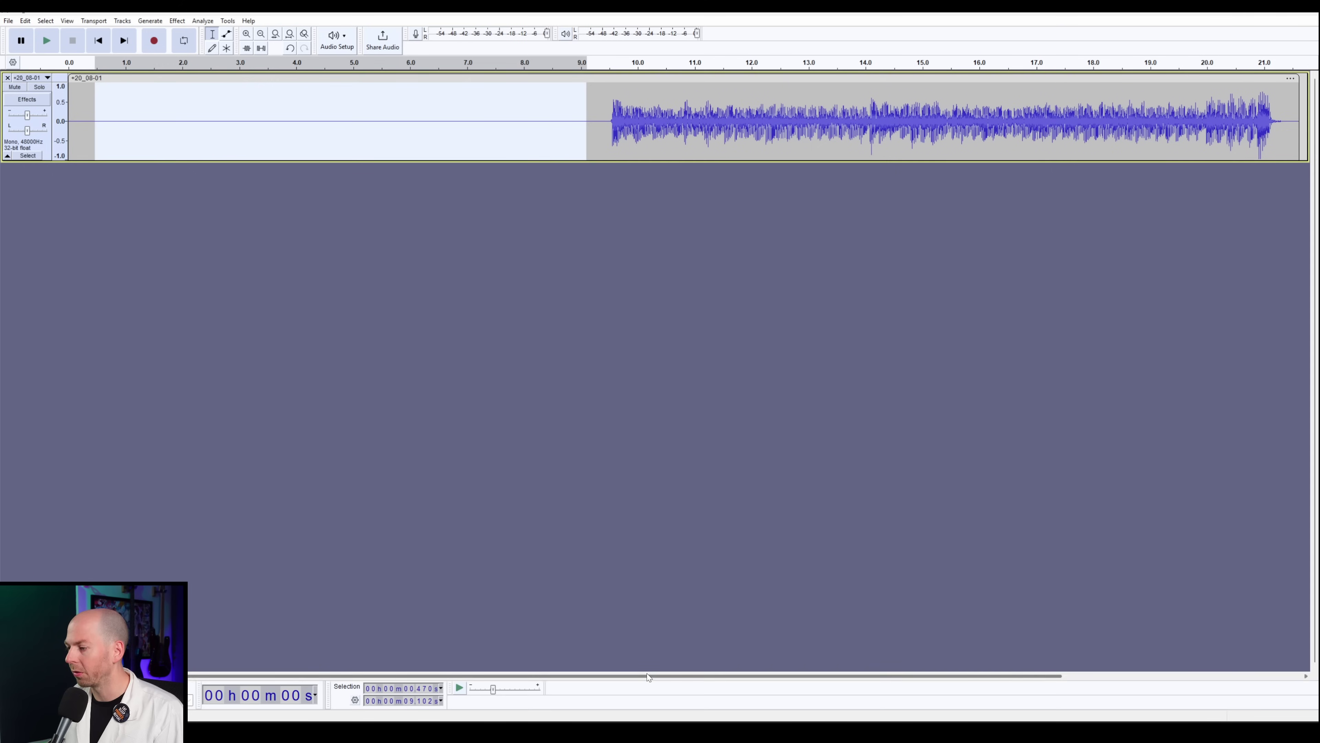
click(554, 221)
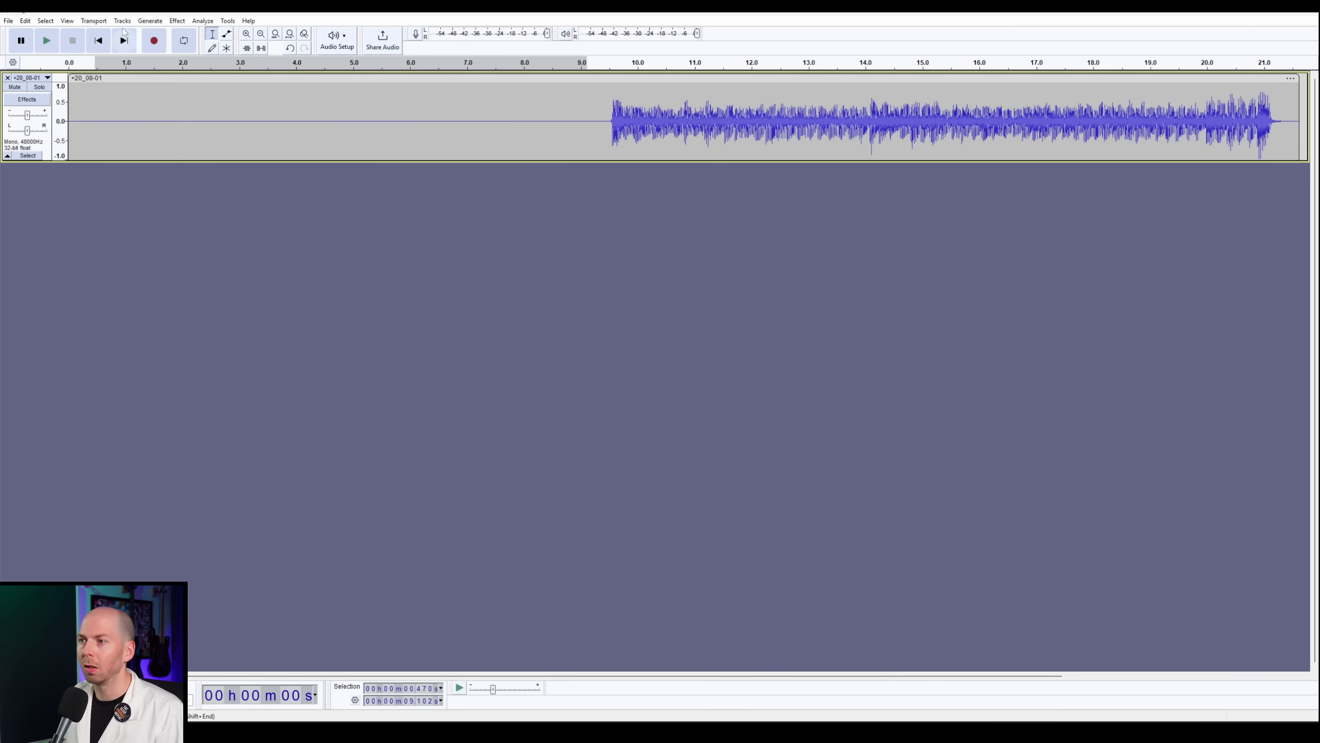
drag(97, 118, 570, 116)
click(142, 23)
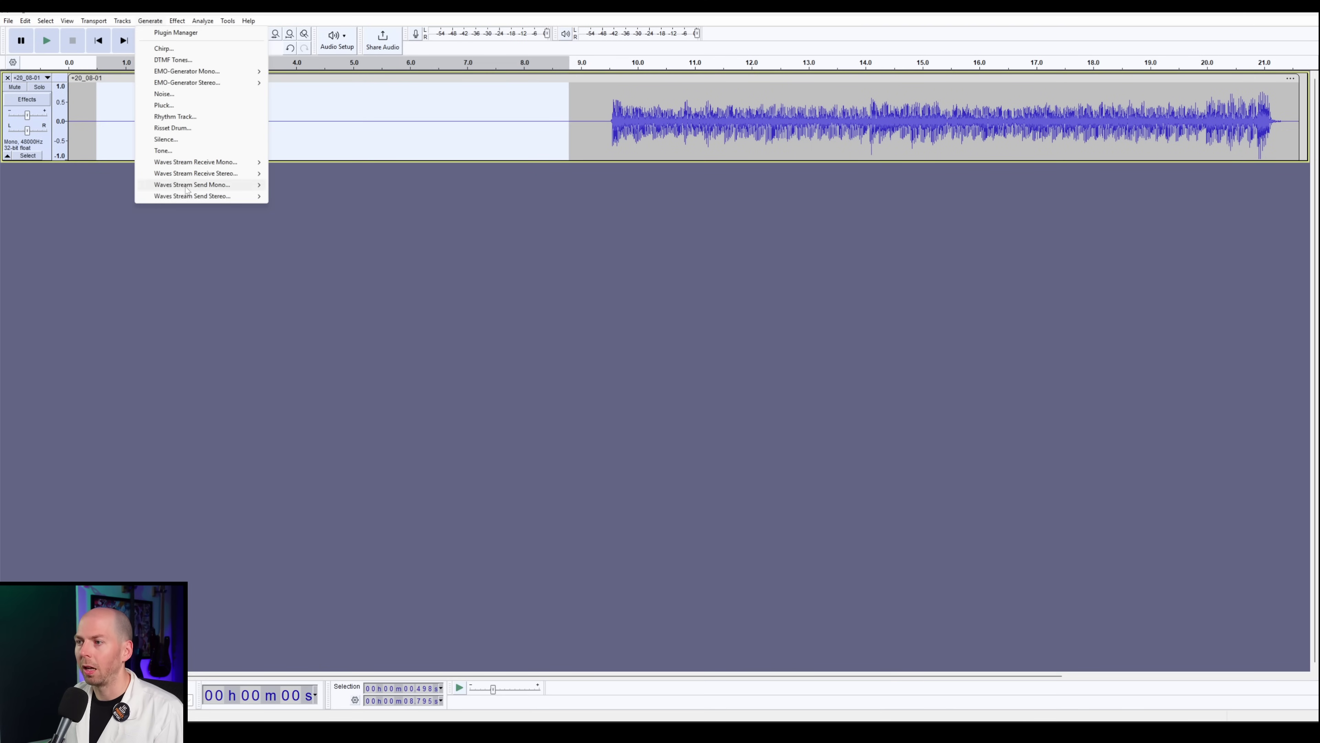
click(216, 110)
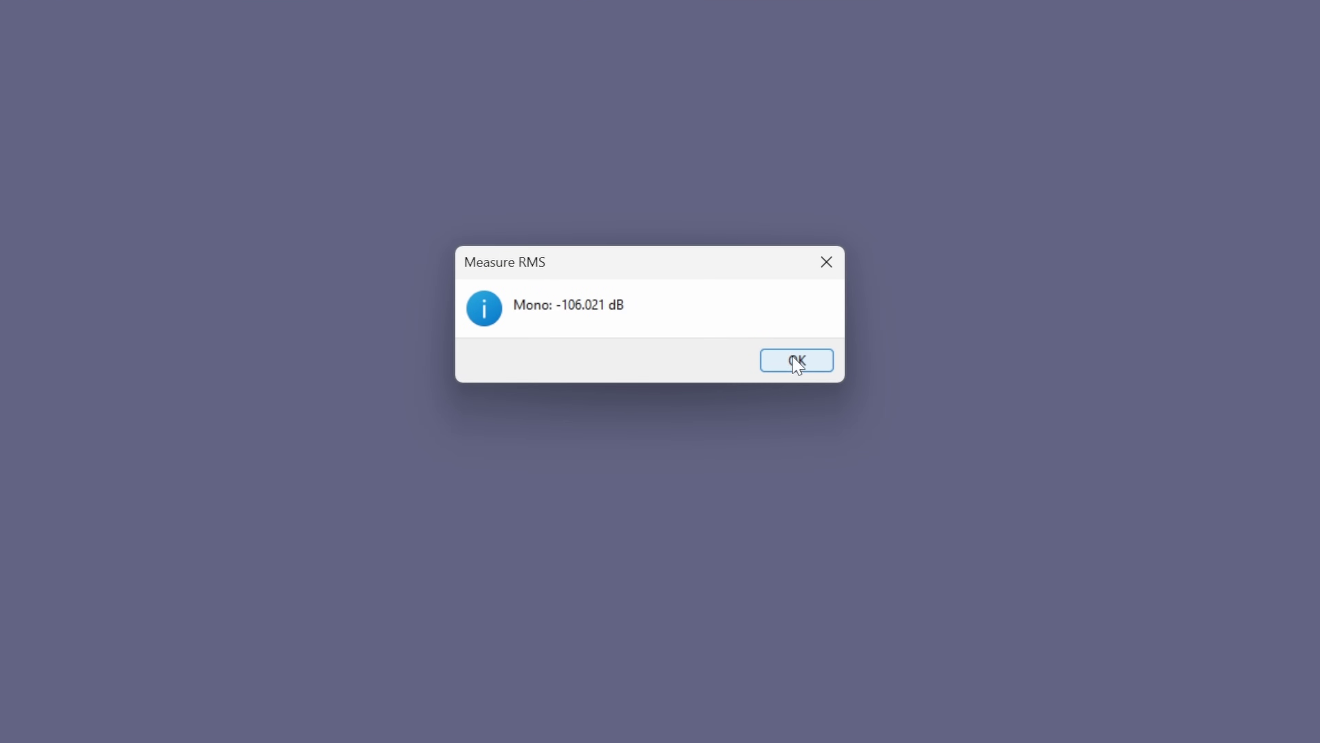
click(724, 366)
Measure the +20 take's guitar-playing section at -17.8396 dB RMS.
drag(630, 118, 1256, 120)
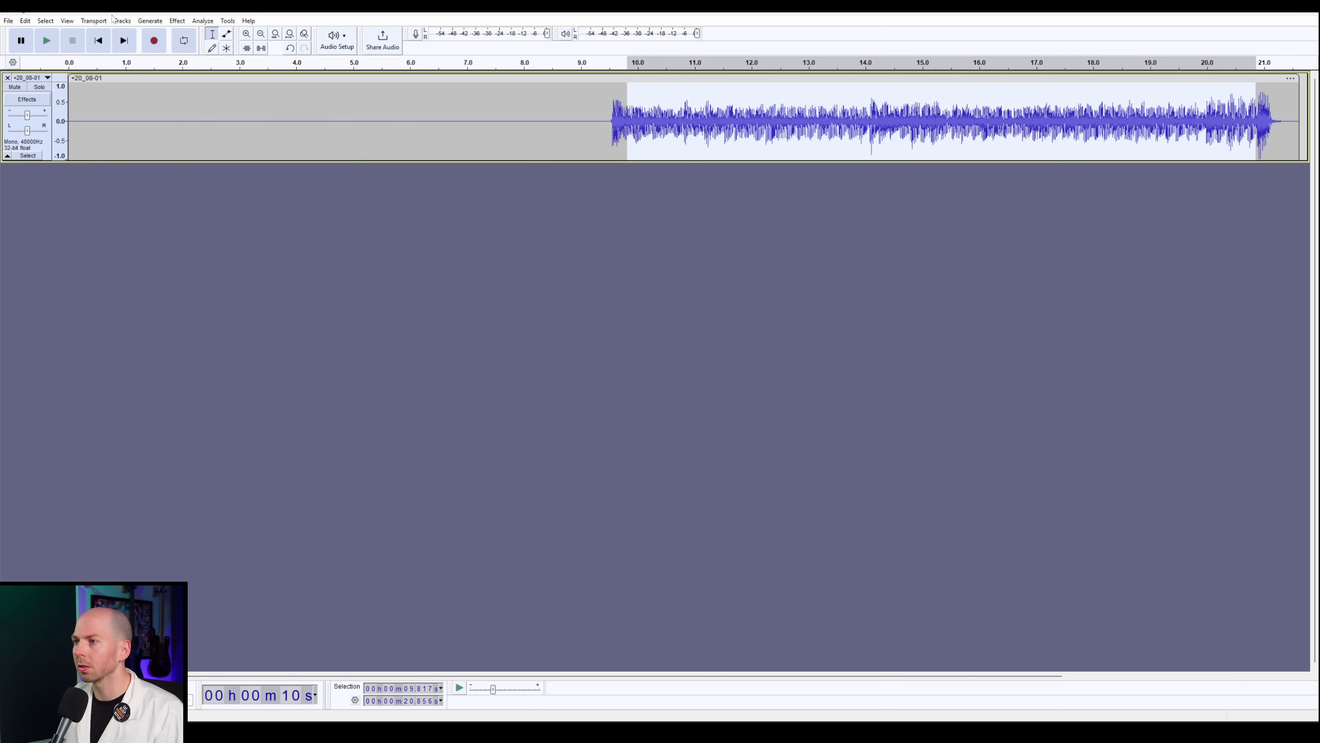
click(203, 21)
click(216, 109)
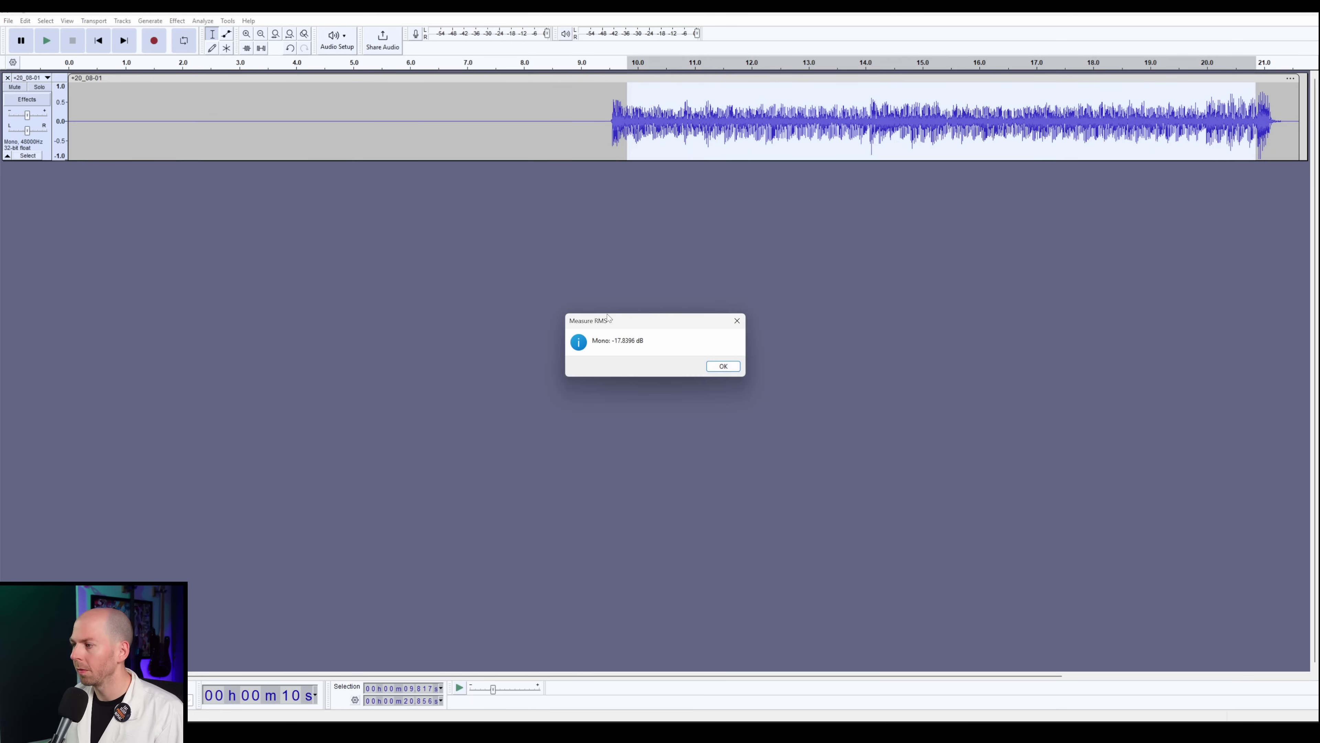
click(728, 367)
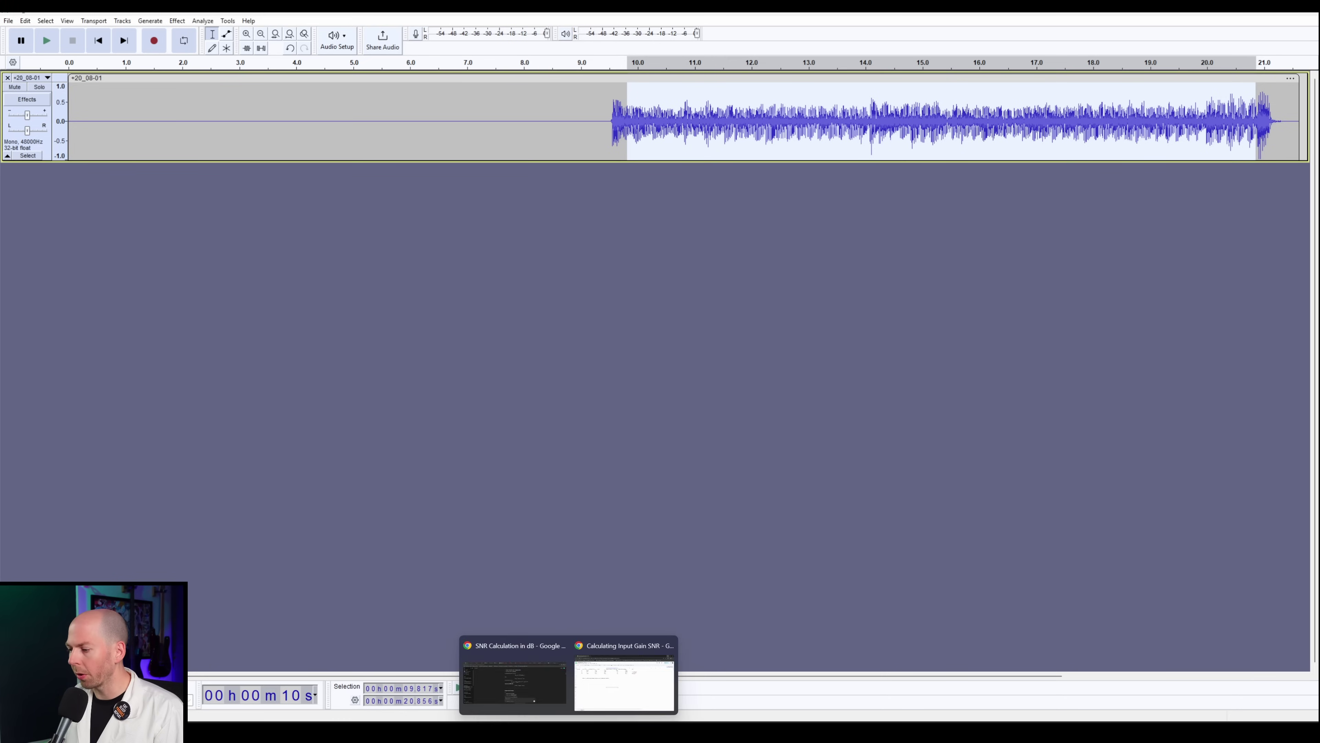
Bring up the SNR spreadsheet and point out the Noise RMS, Guitar Signal RMS and SNR columns.
click(619, 671)
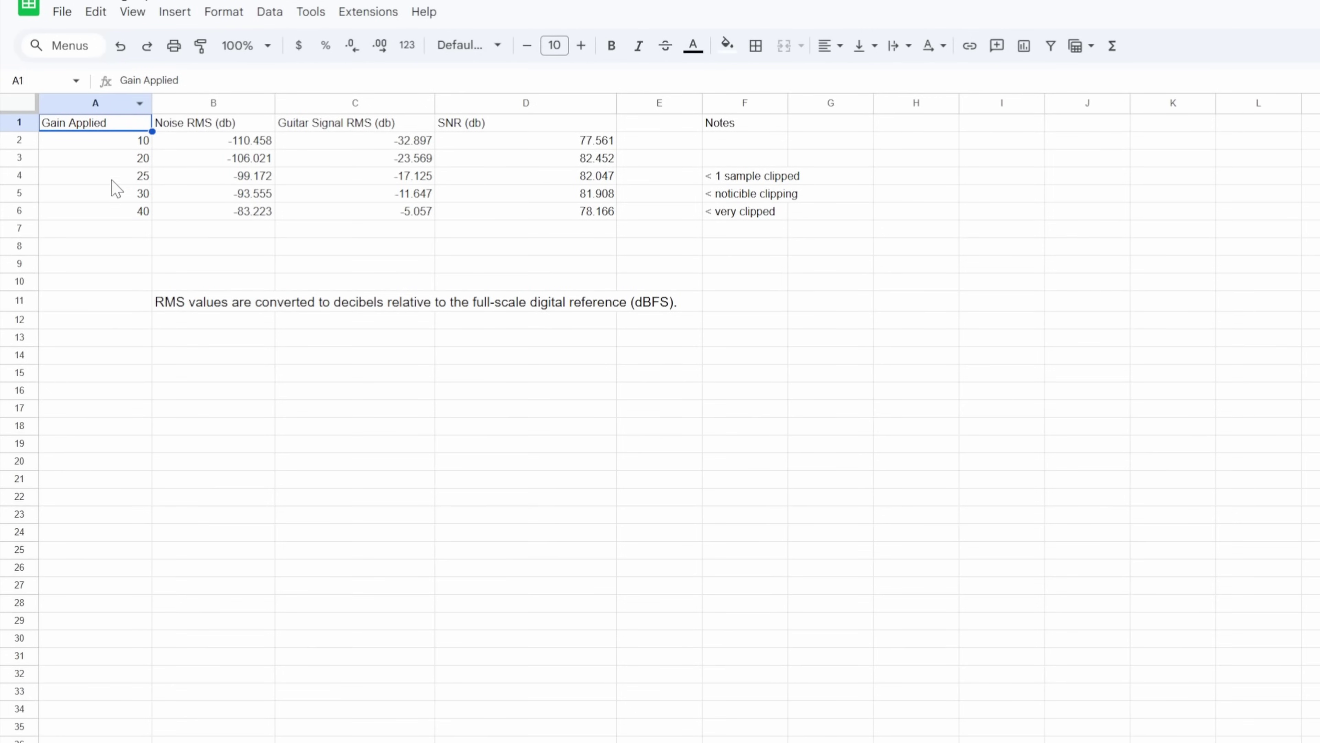
click(204, 126)
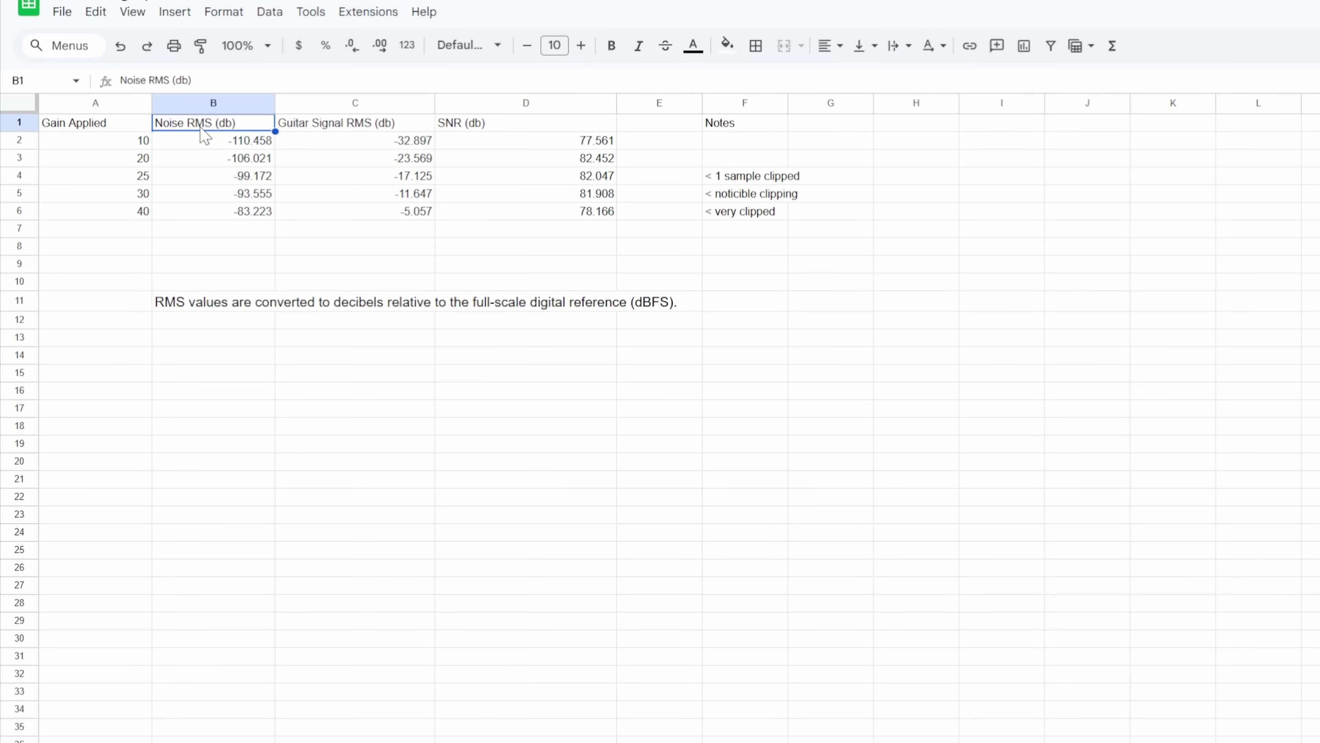
click(344, 124)
click(479, 120)
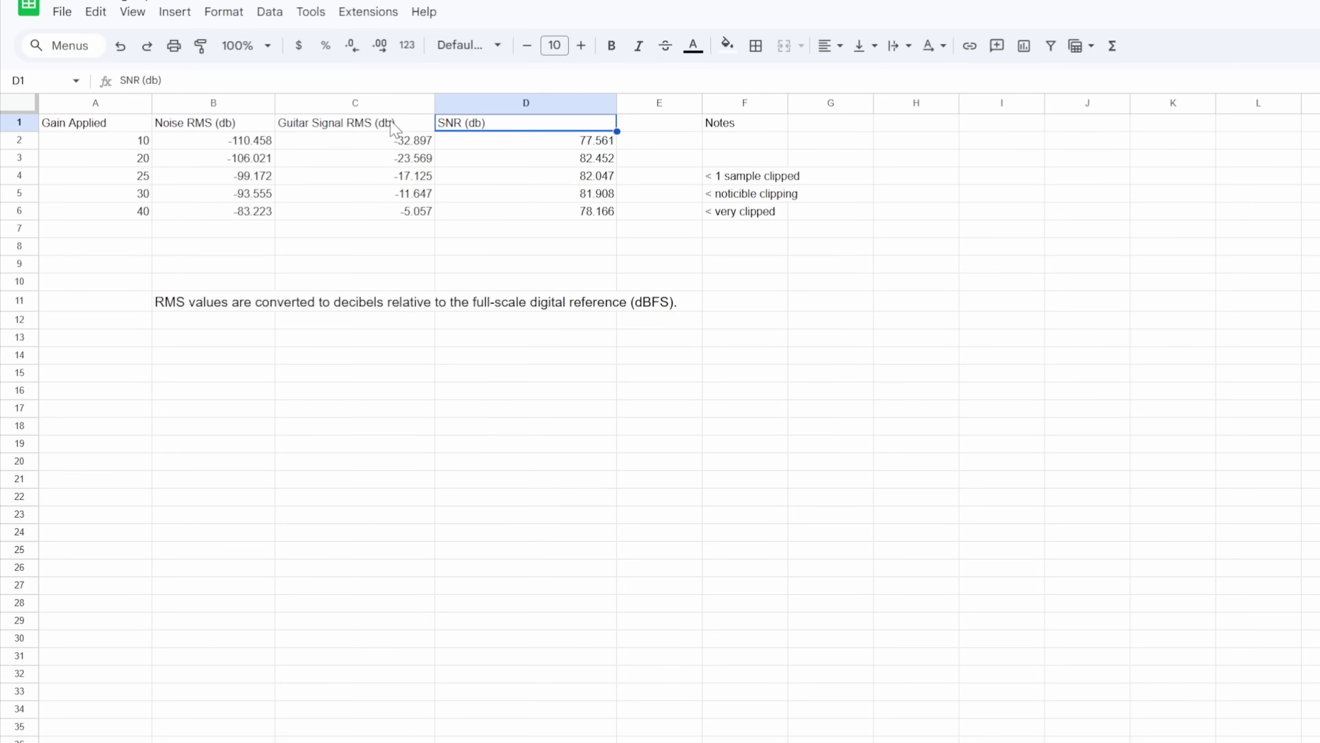
Walk through gain 10's noise and guitar RMS values and reveal D2's formula =C2-B2.
click(555, 146)
click(297, 125)
click(338, 148)
click(257, 141)
click(375, 147)
click(525, 141)
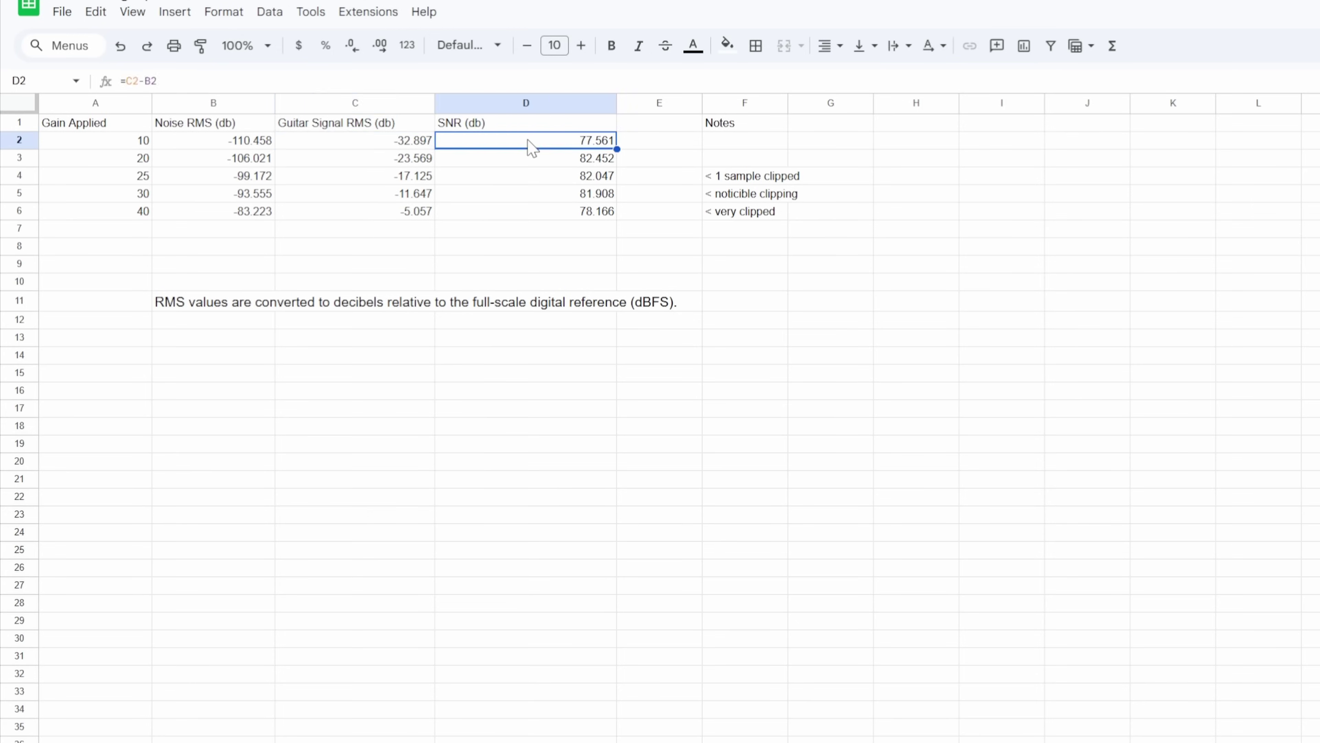
click(182, 86)
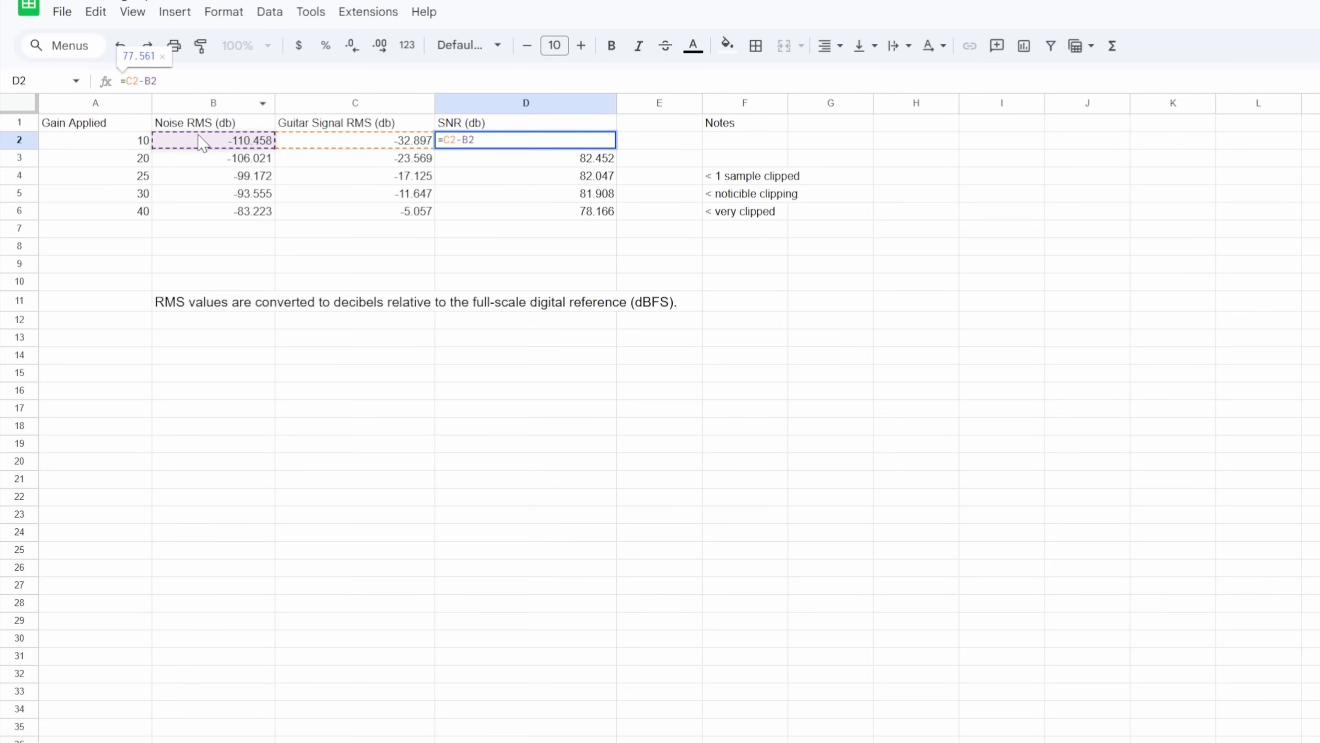
Commit the =C2-B2 formula in D2 (77.561) and look over the SNR column results.
key(Return)
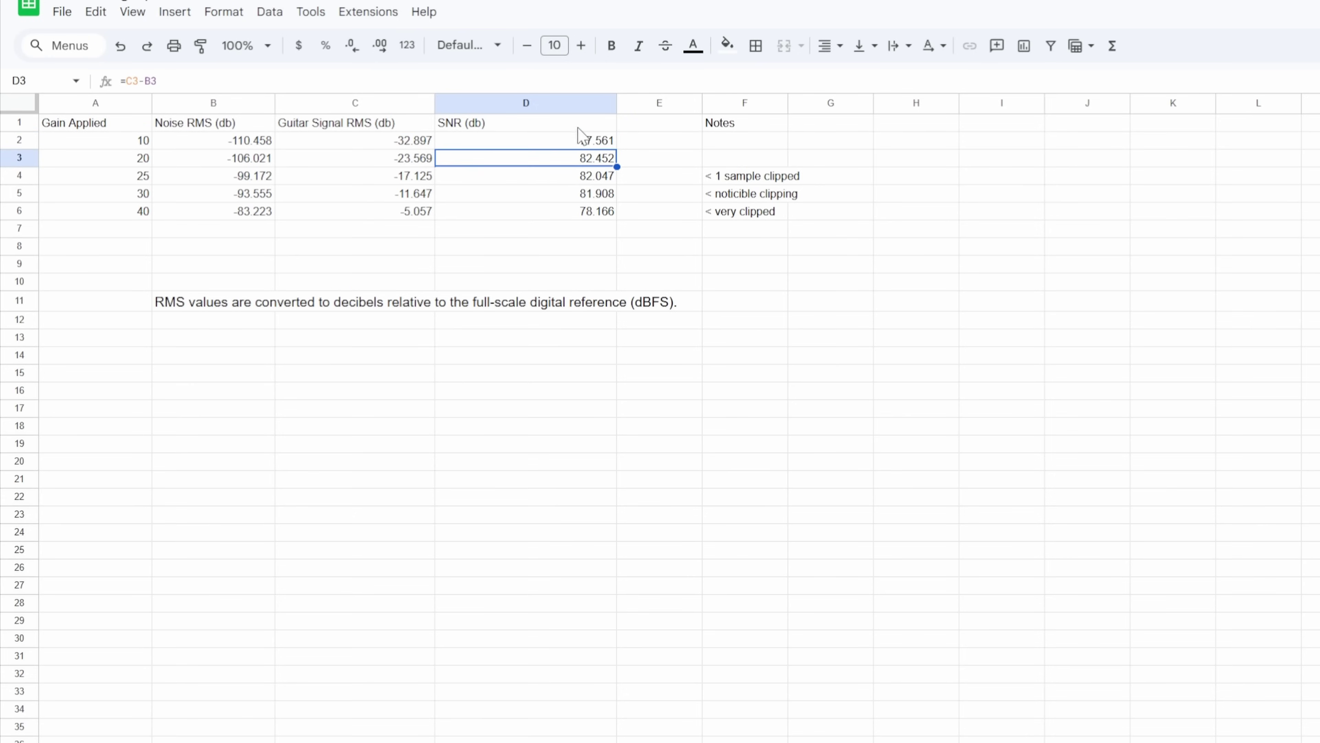
drag(578, 128, 578, 212)
click(581, 213)
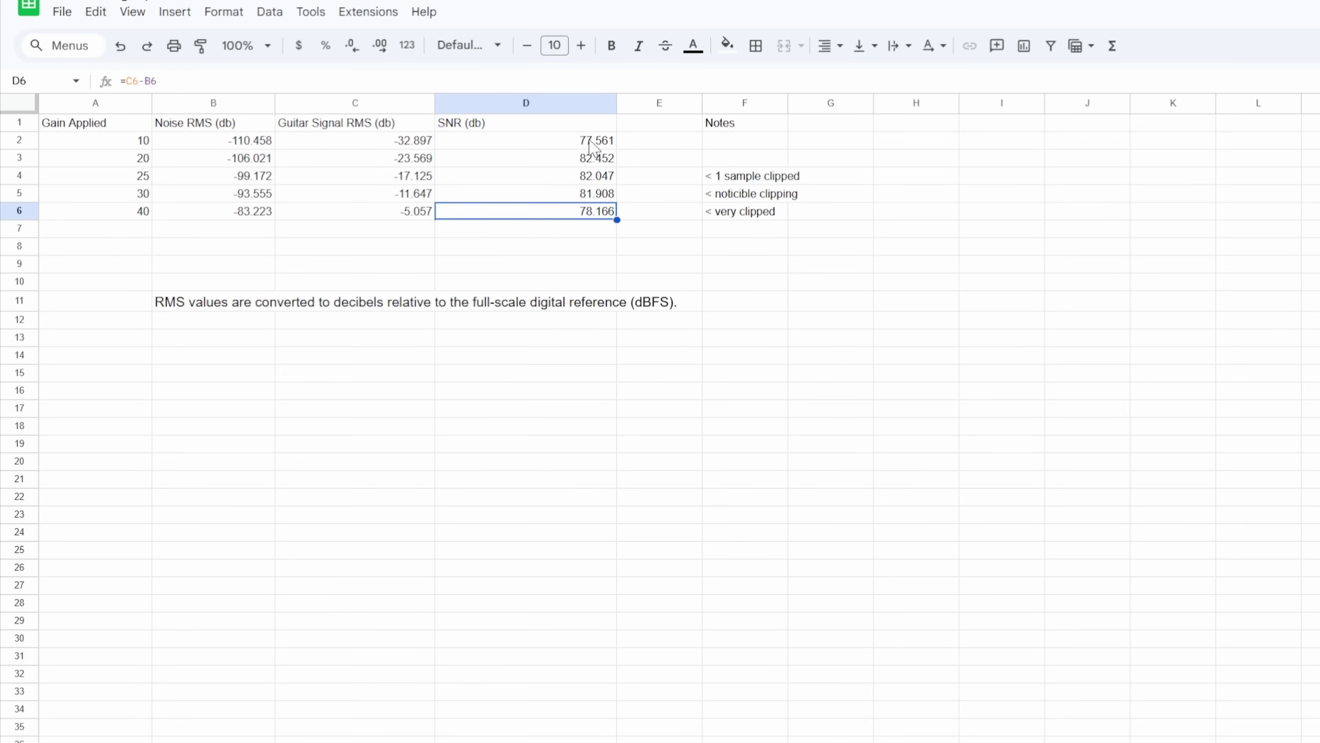
drag(593, 146, 598, 214)
click(752, 236)
key(Left)
key(Left)
key(Up)
key(Up)
Identify gain 20's SNR of 82.452 as the highest and make it bold.
click(134, 158)
click(574, 157)
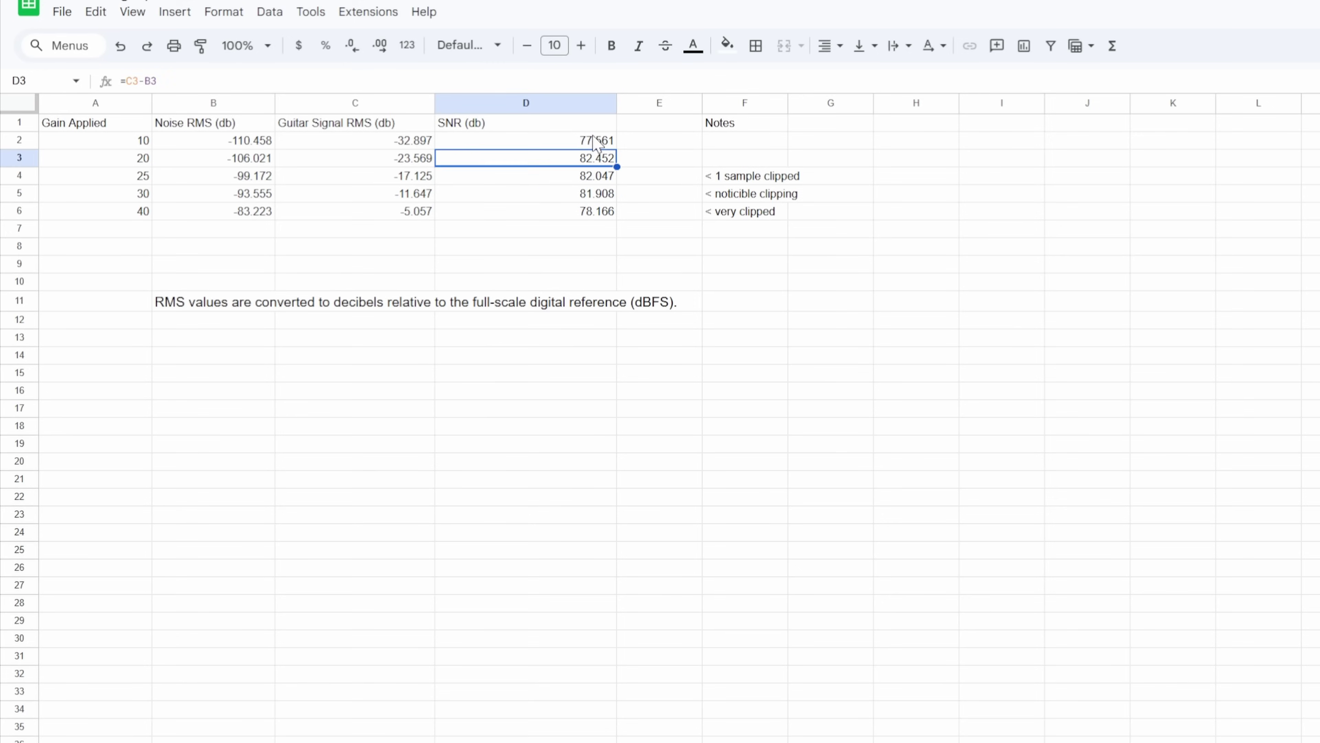
drag(597, 141, 593, 213)
click(594, 213)
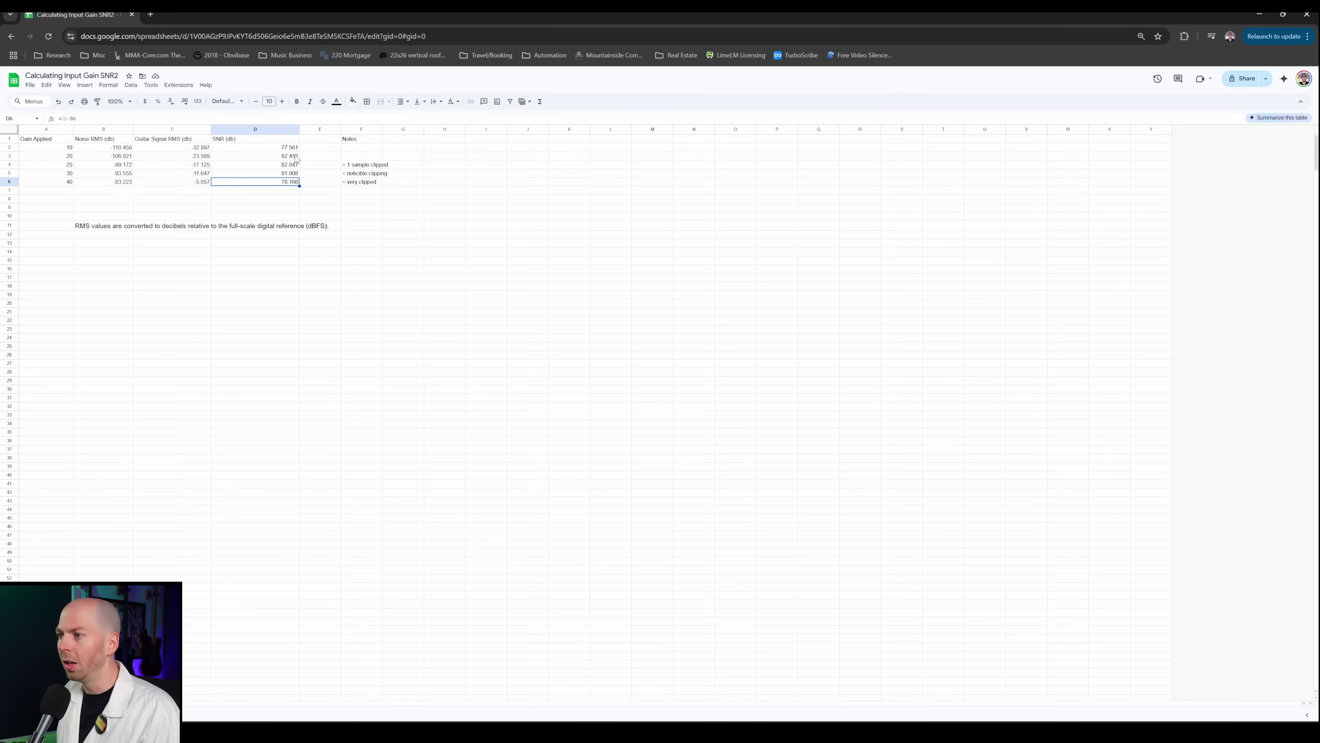
click(294, 156)
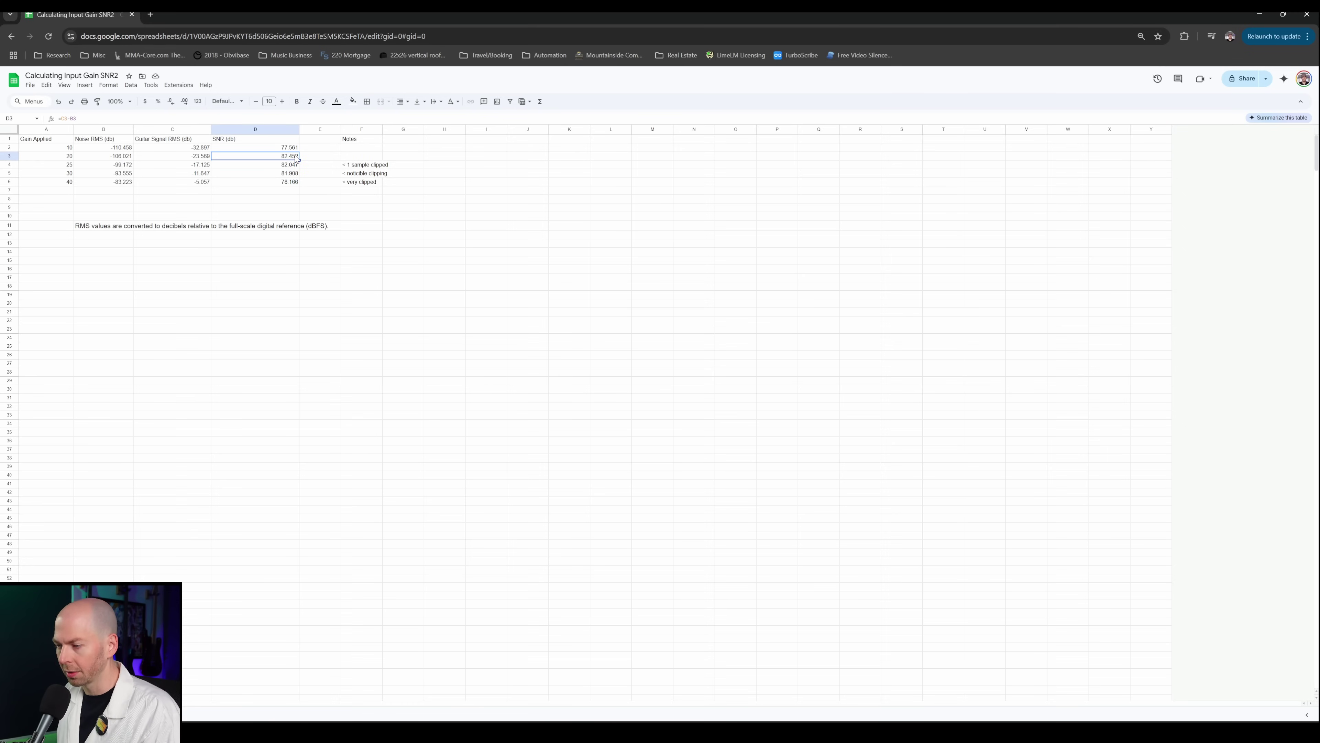
key(ctrl+b)
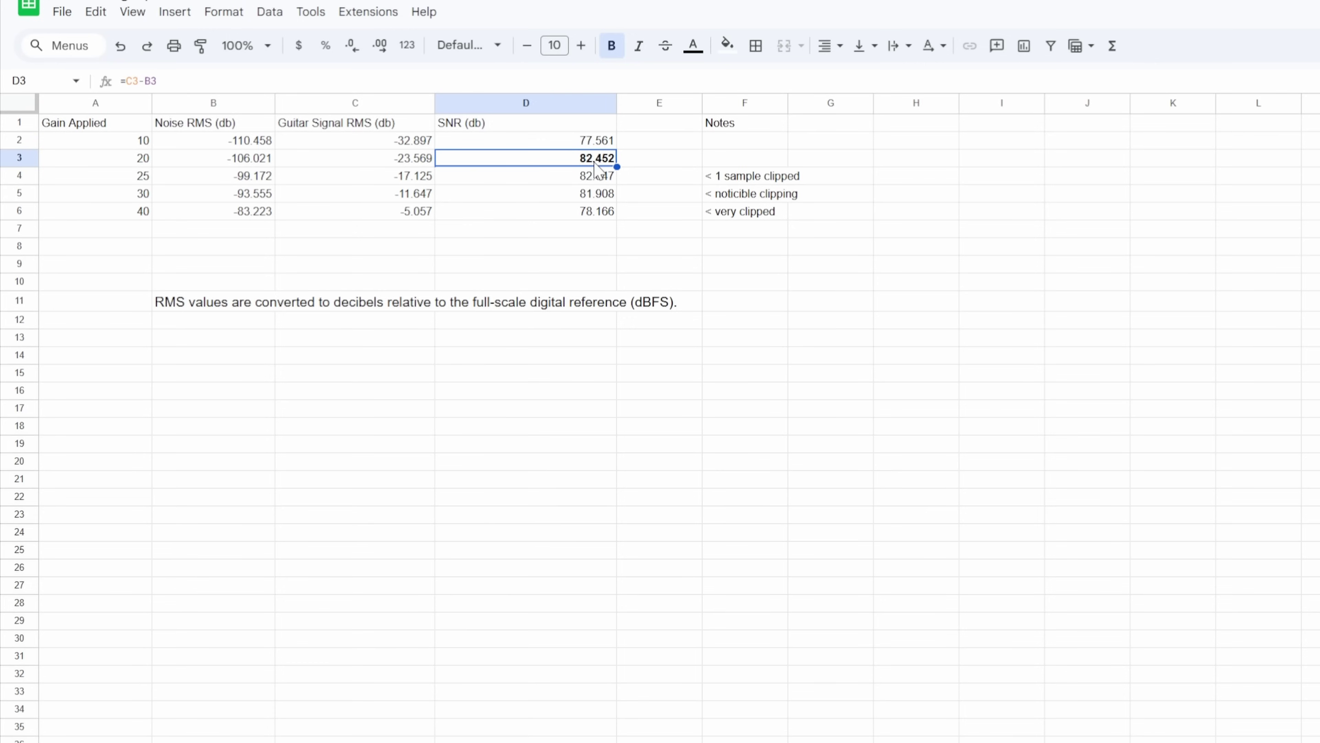
Bold D3:D5 so the gain 20, 25 and 30 SNRs (82.452, 82.047, 81.908) stand out.
click(136, 158)
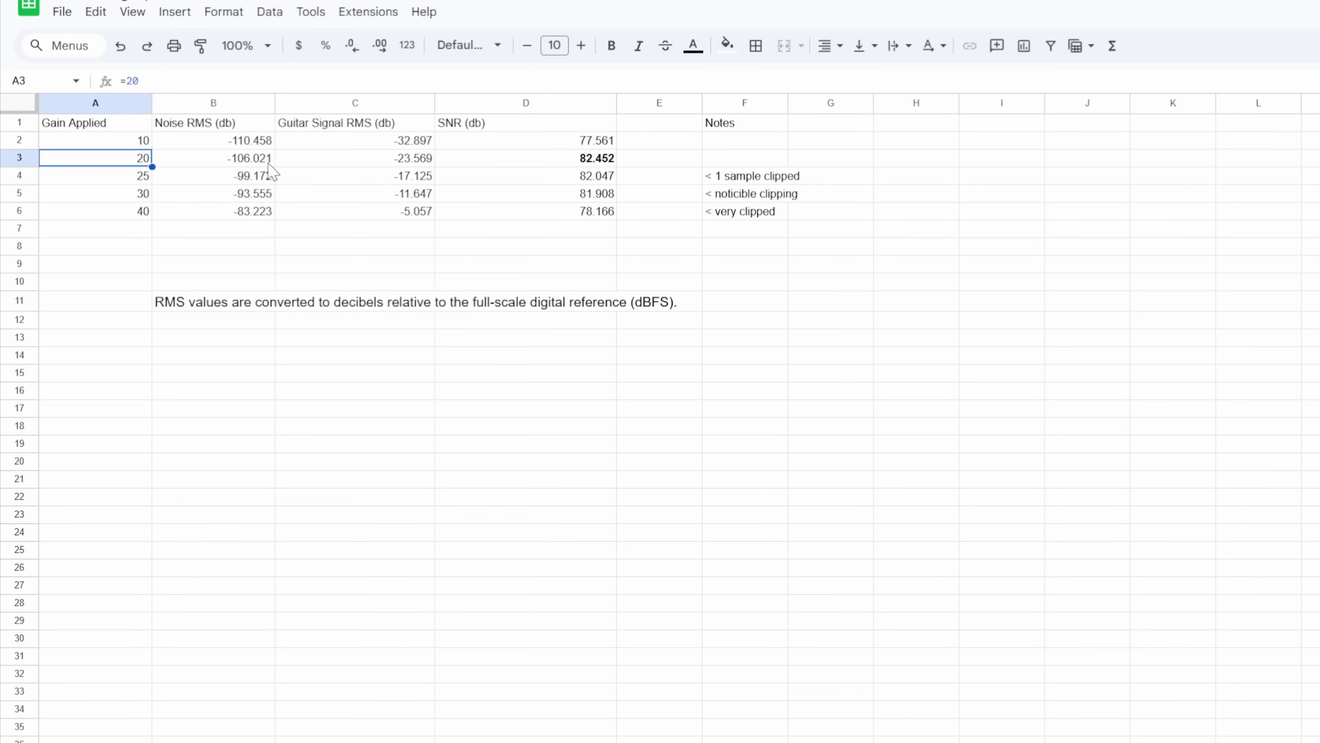
click(585, 157)
click(487, 127)
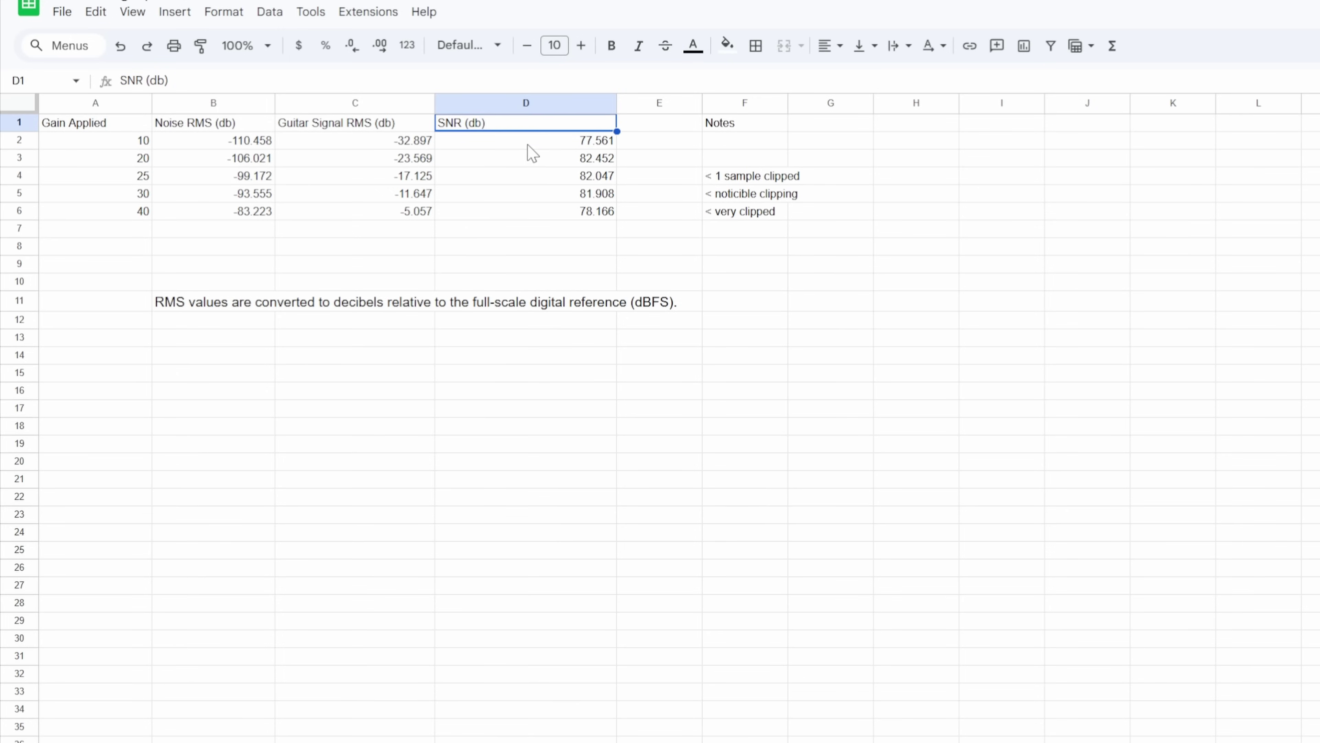
drag(529, 146, 530, 213)
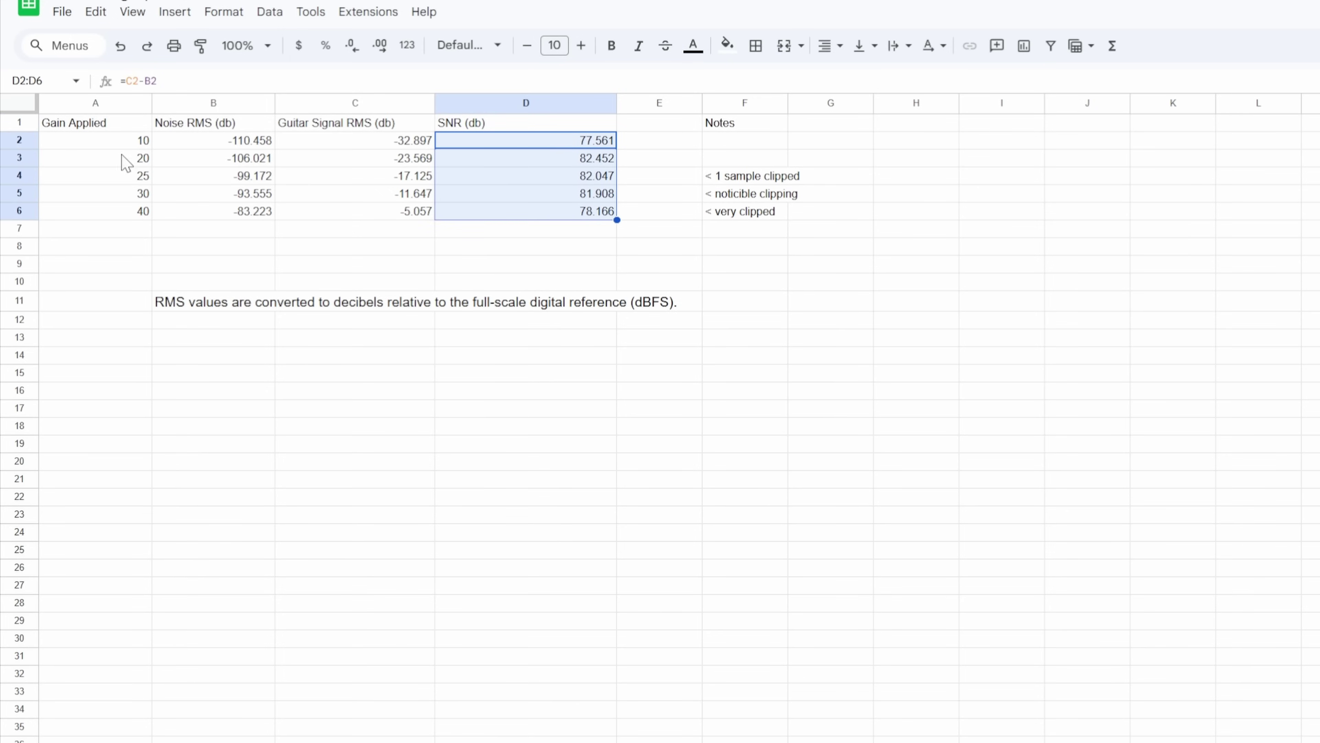
click(728, 244)
drag(578, 156, 577, 197)
key(ctrl+b)
click(632, 209)
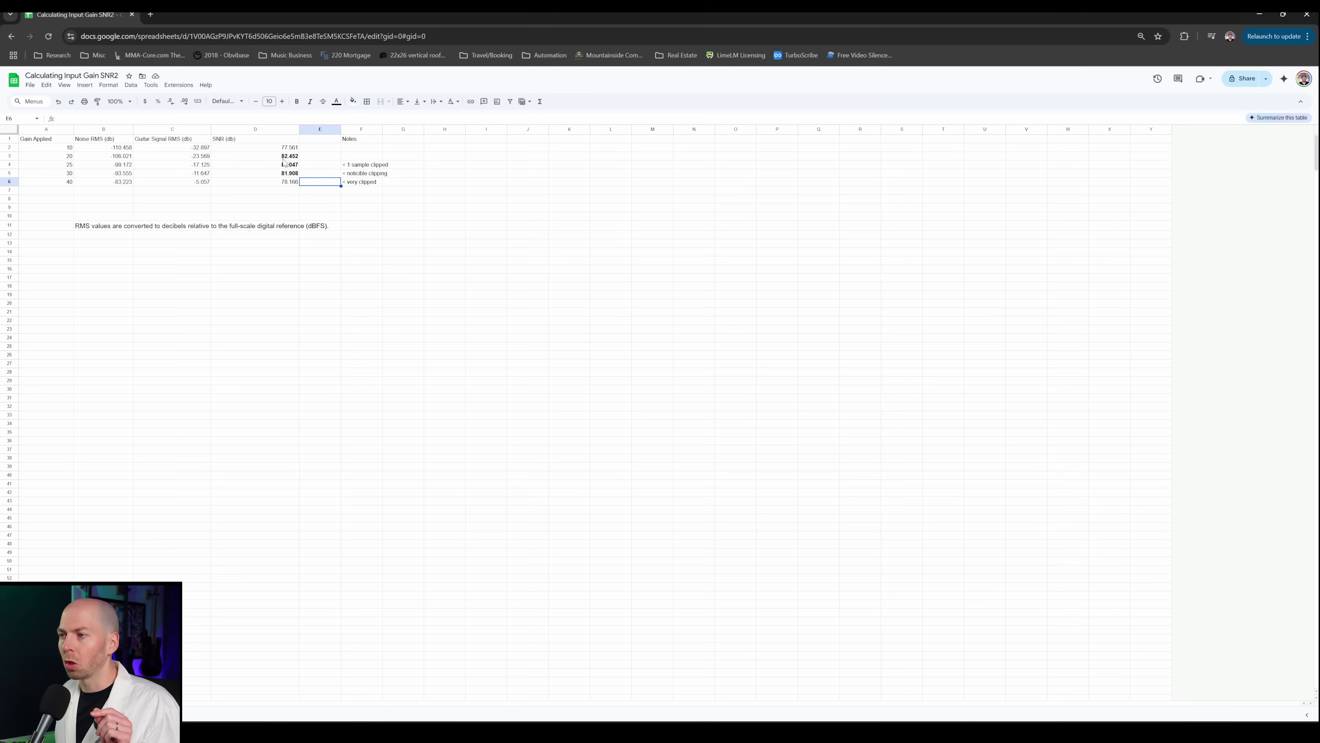
Compare the unbolded gain 10 and gain 40 SNR values against the bolded ones.
click(290, 149)
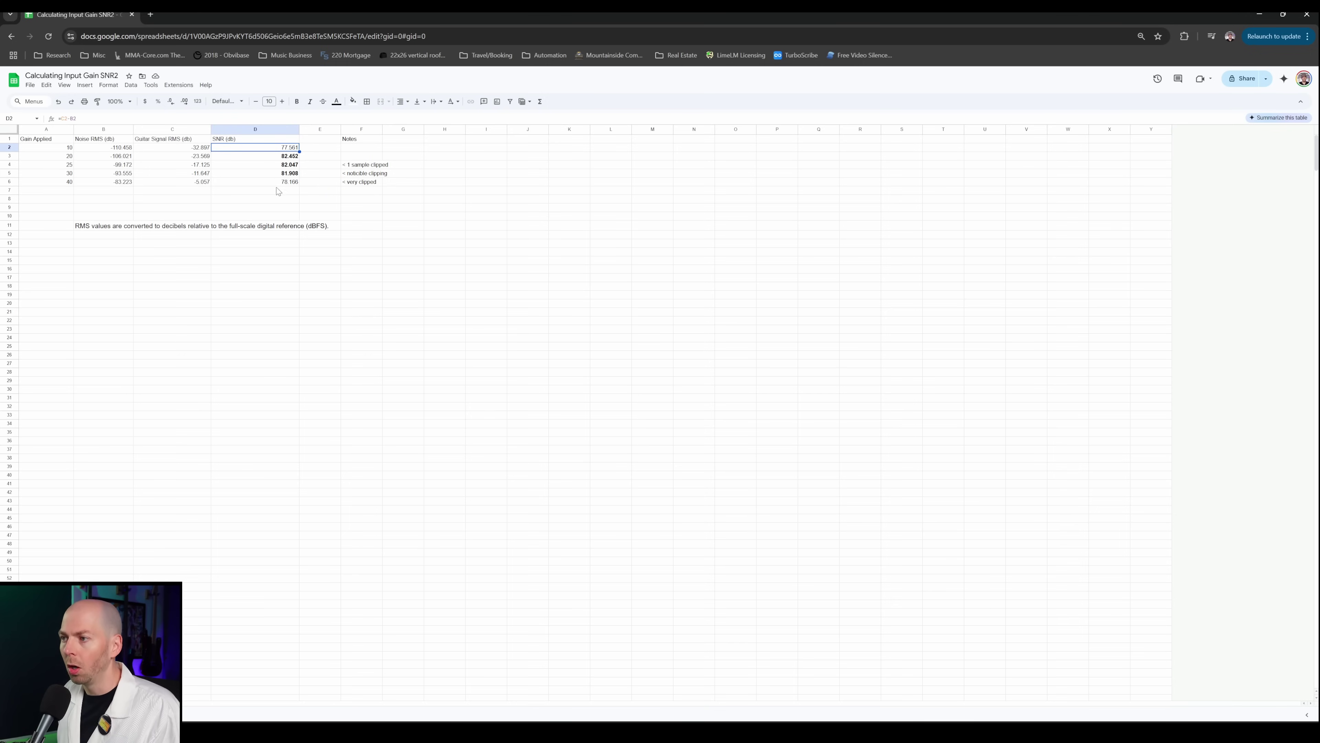
click(279, 183)
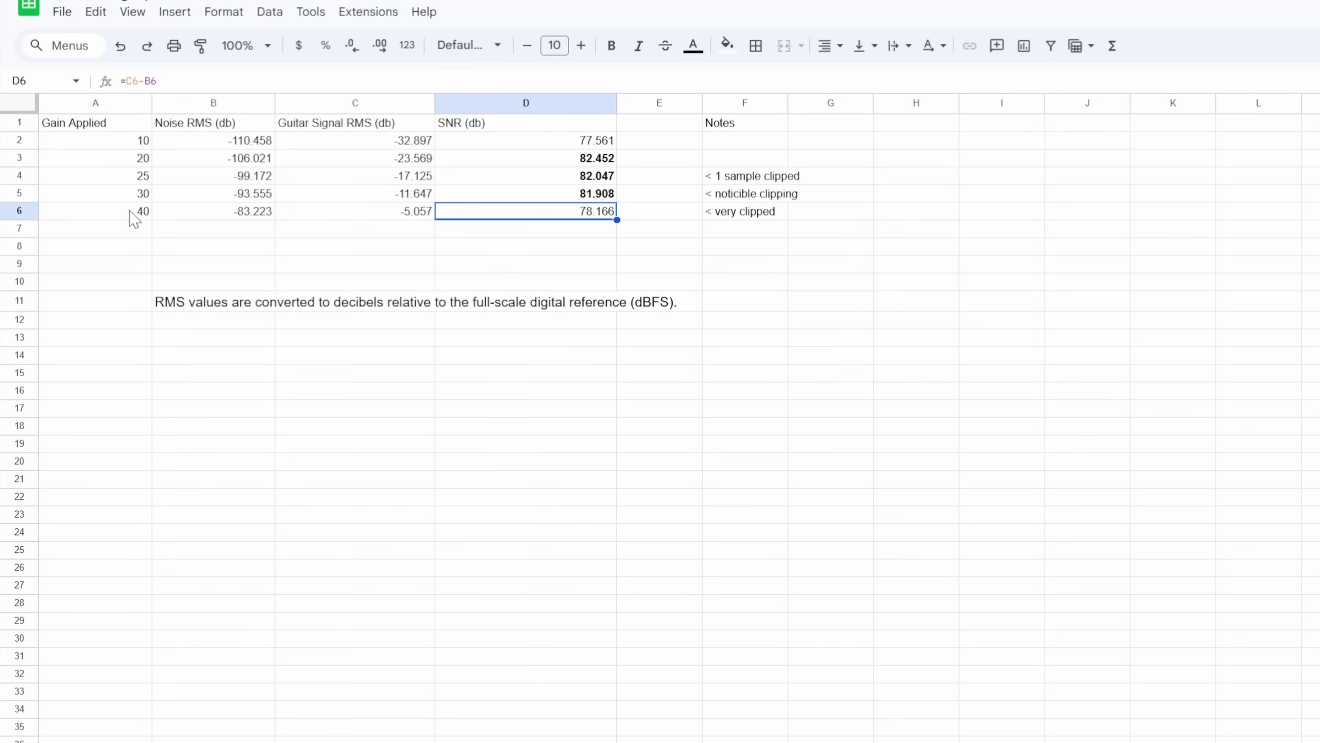
click(583, 145)
click(603, 213)
click(554, 142)
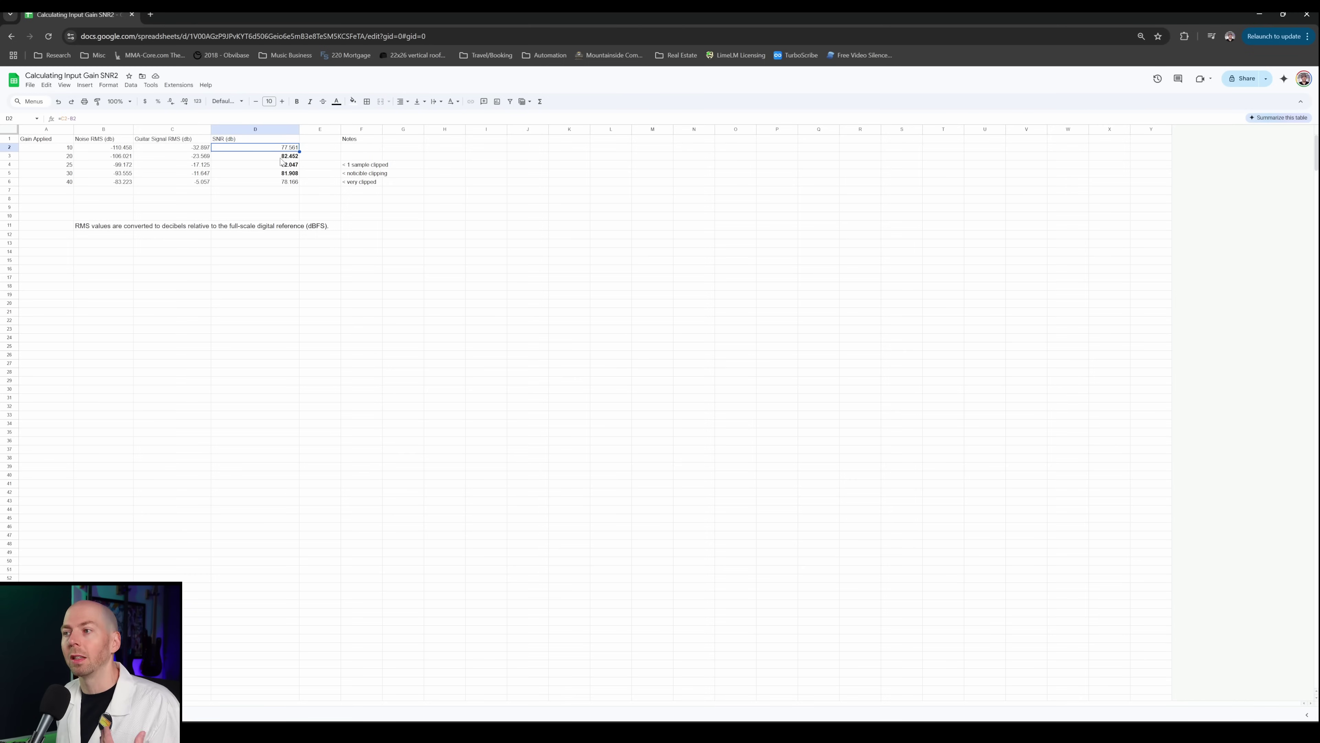
click(302, 174)
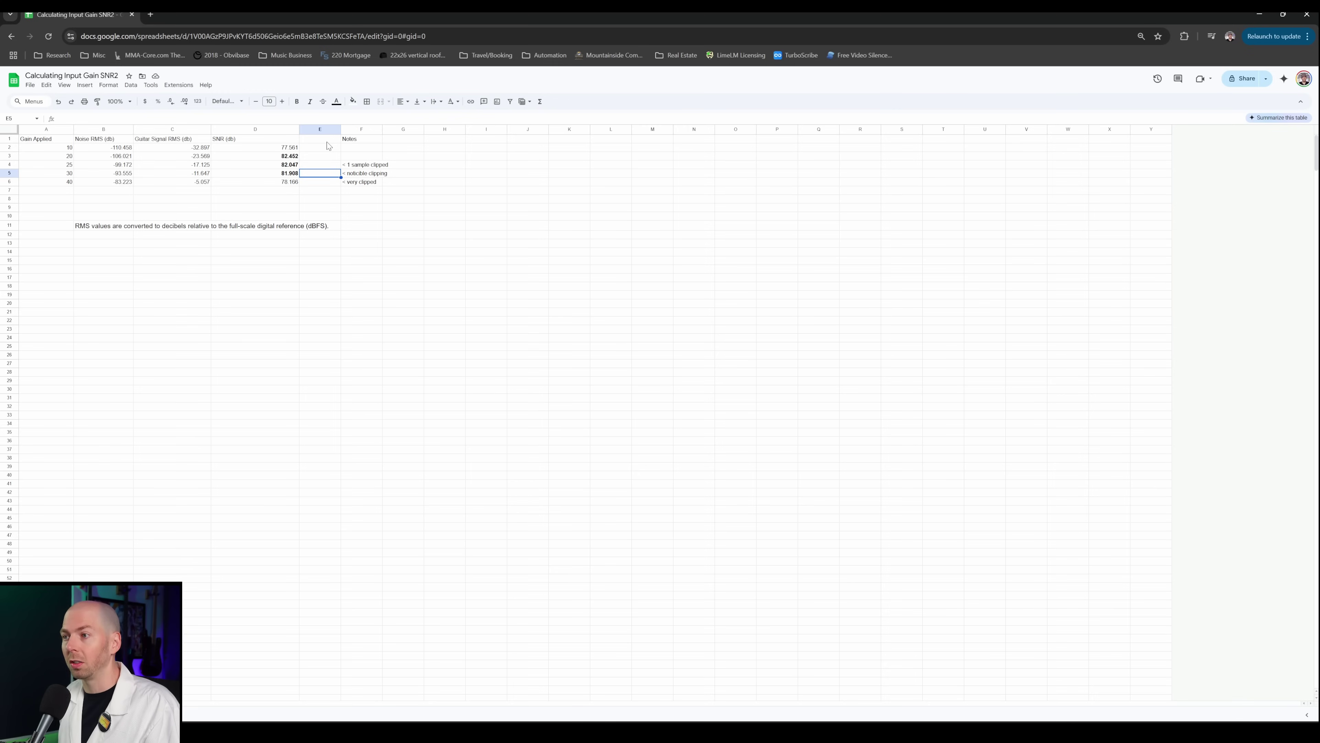
click(283, 185)
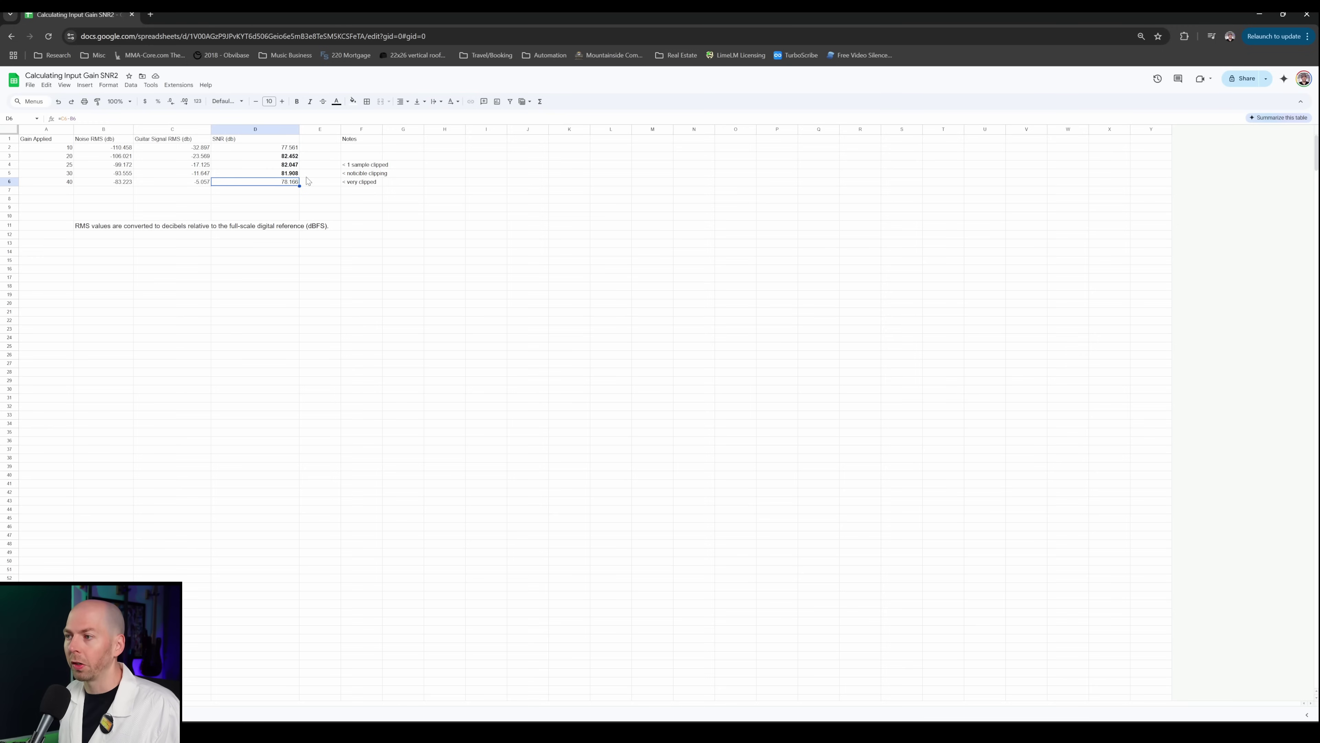
click(294, 151)
click(291, 183)
click(293, 151)
click(291, 184)
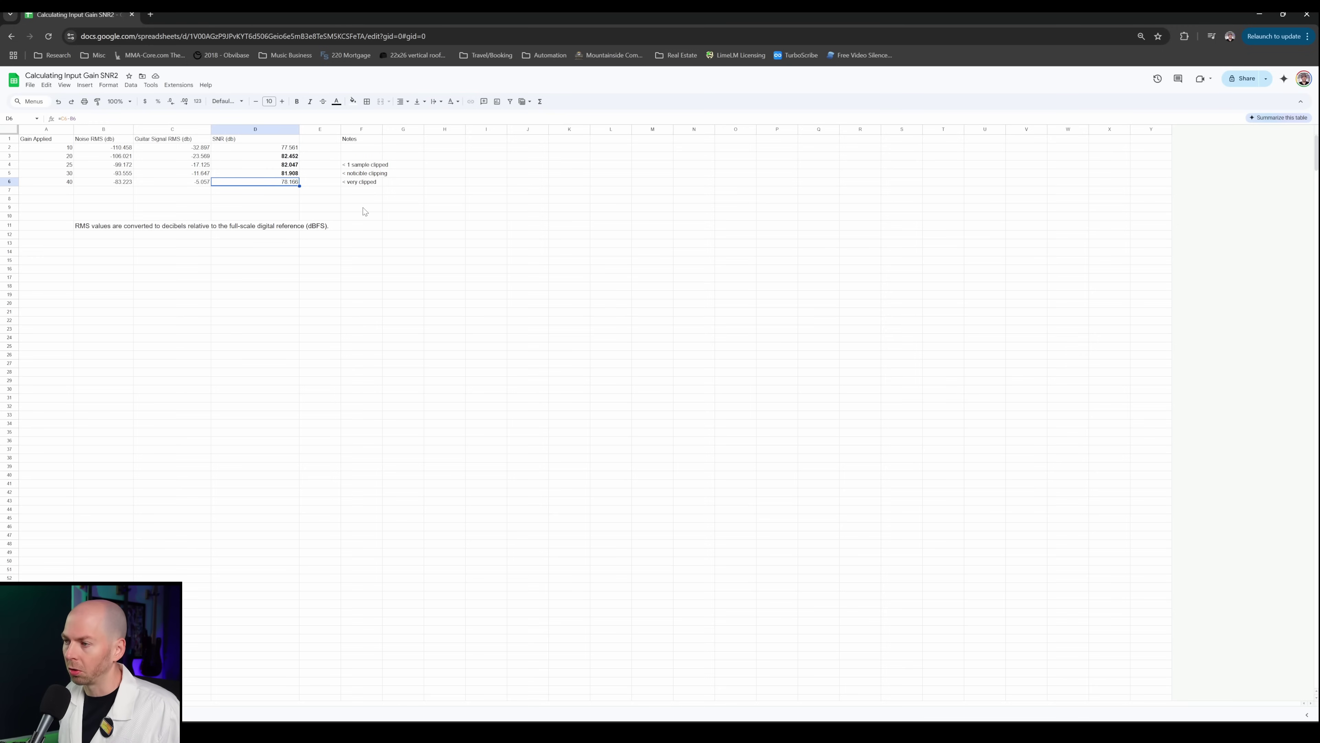
drag(291, 181, 294, 151)
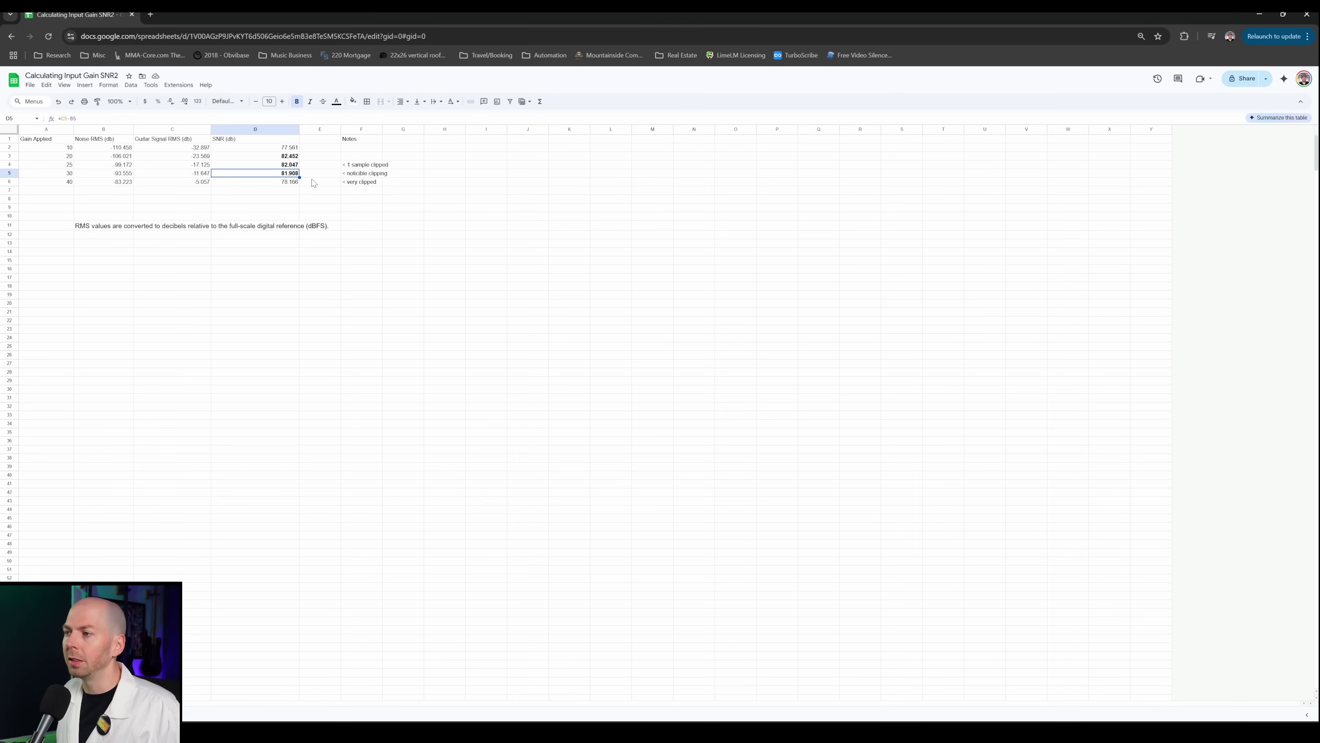
key(Right)
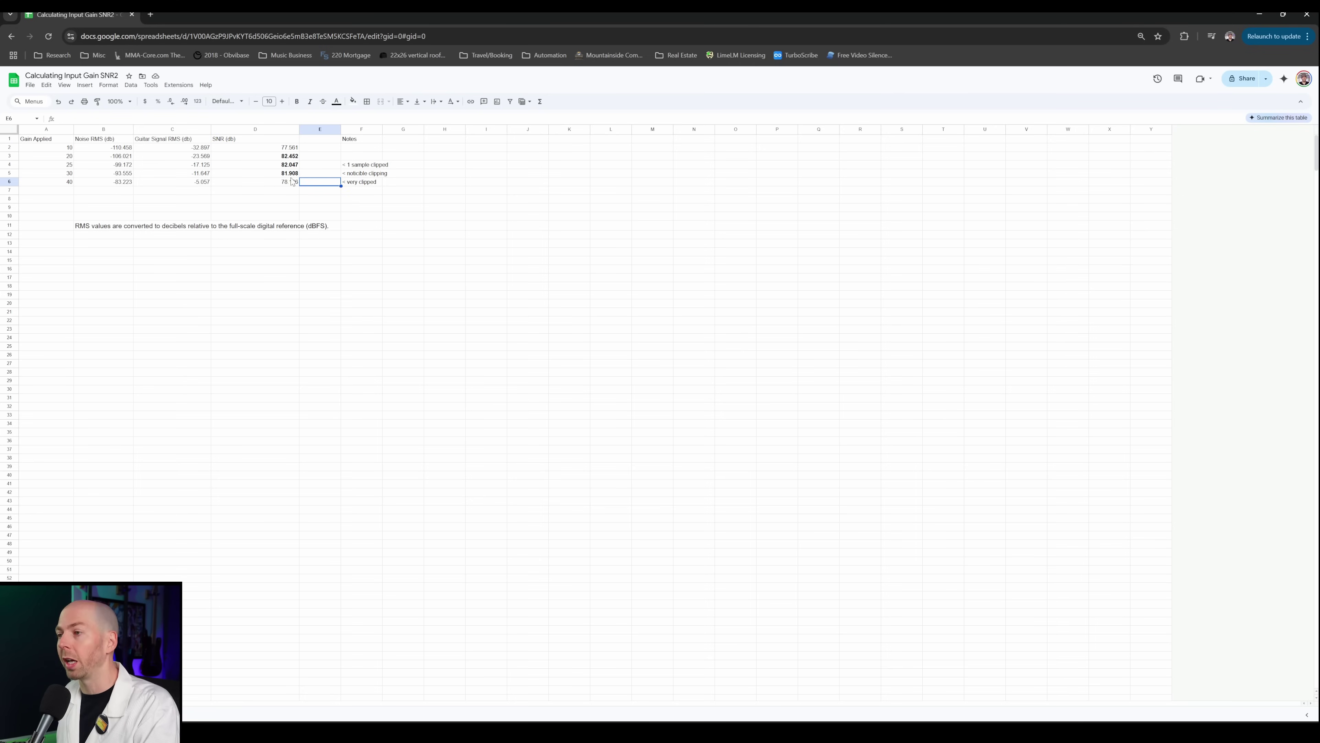
drag(291, 155, 291, 174)
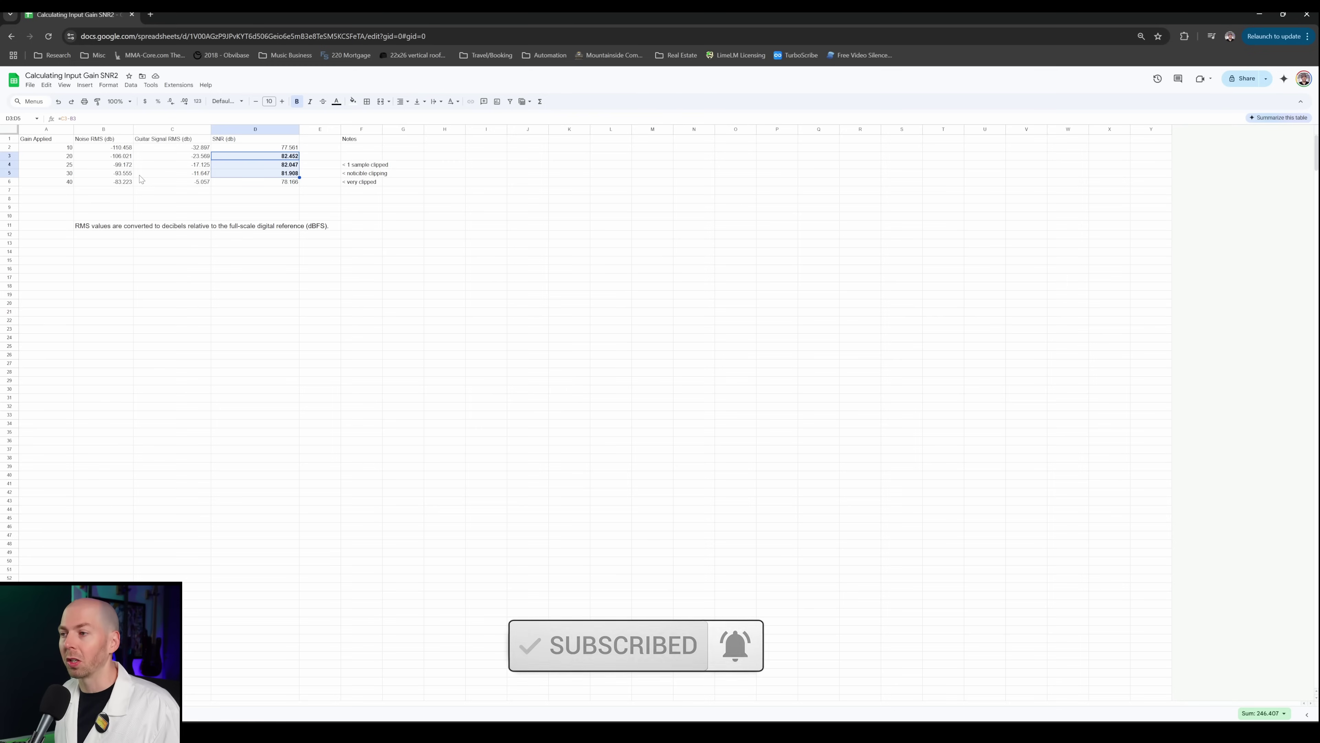
click(285, 157)
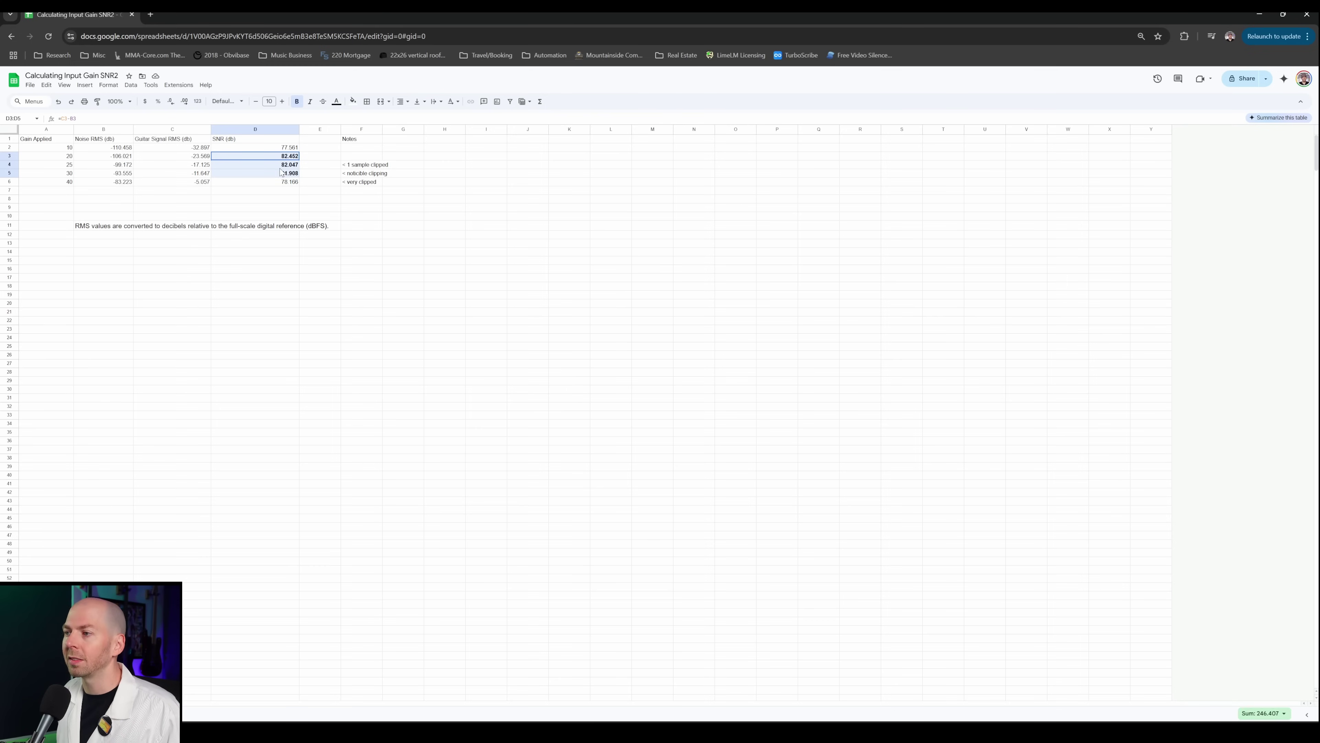
drag(286, 156, 288, 176)
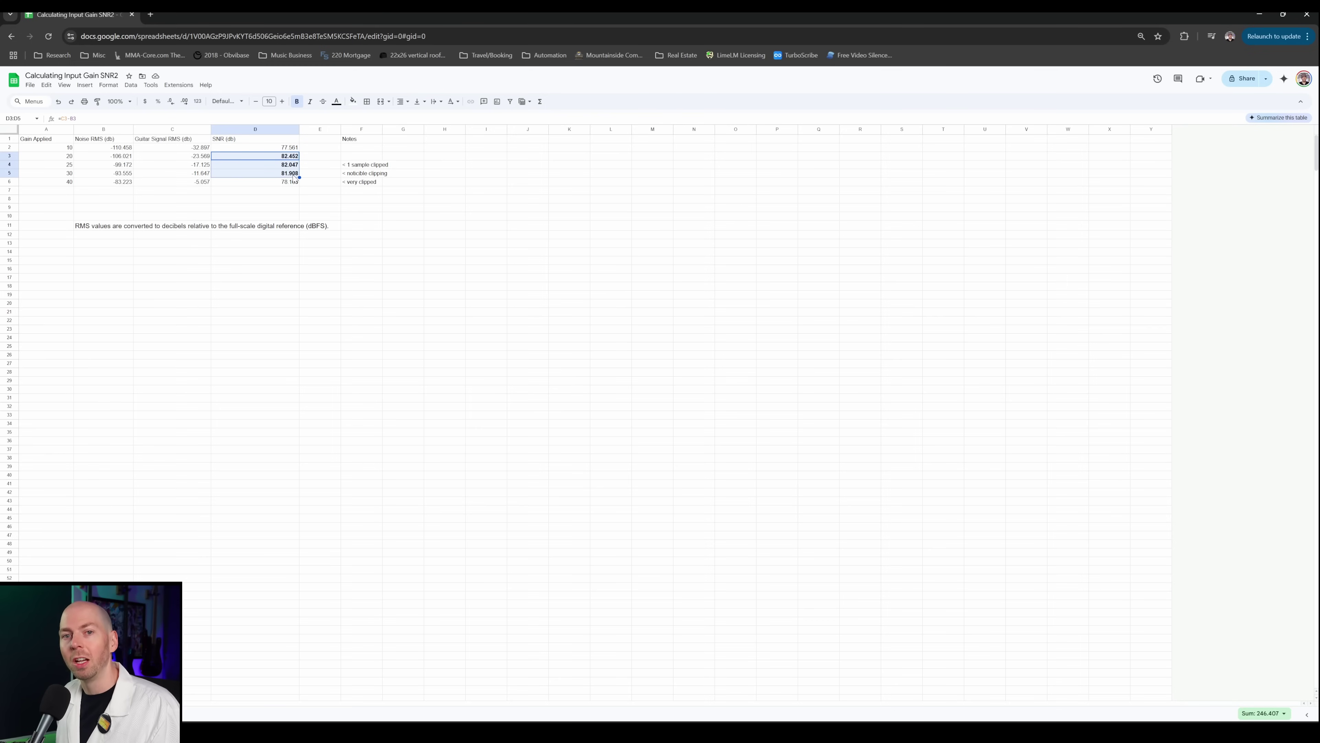